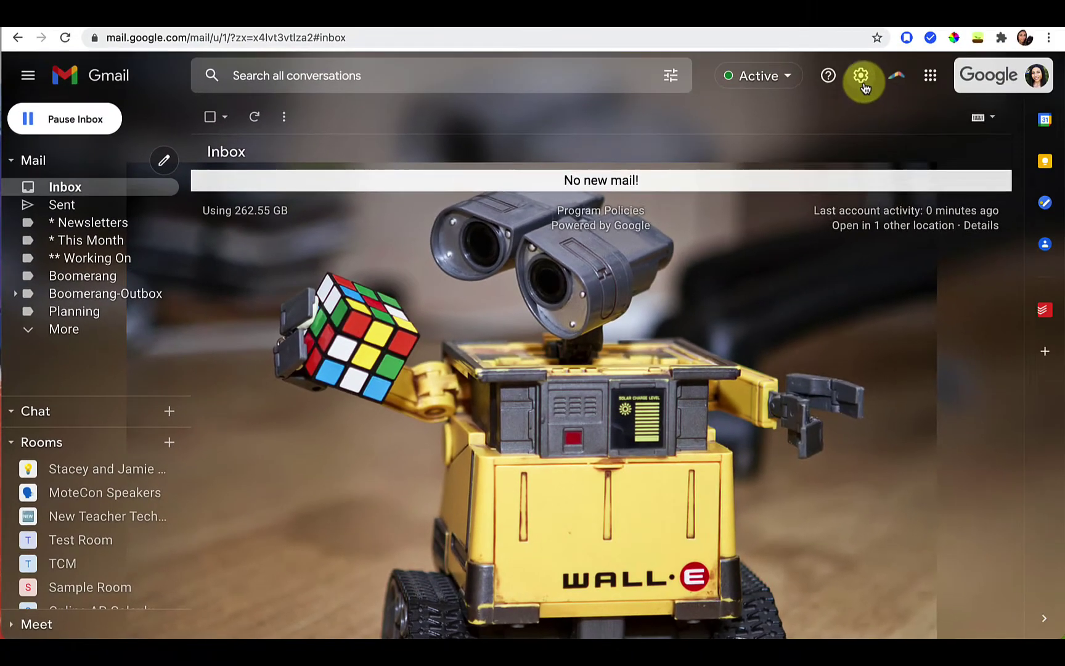
Step: Open the full mail settings at the Chat and Meet options
left_click(862, 78)
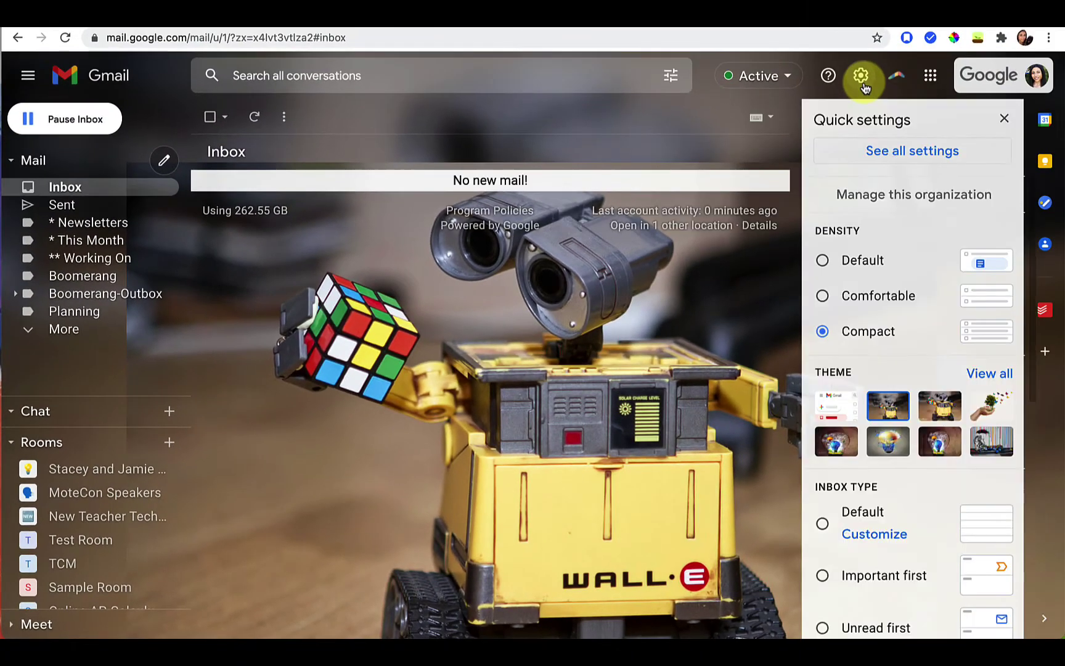
left_click(892, 159)
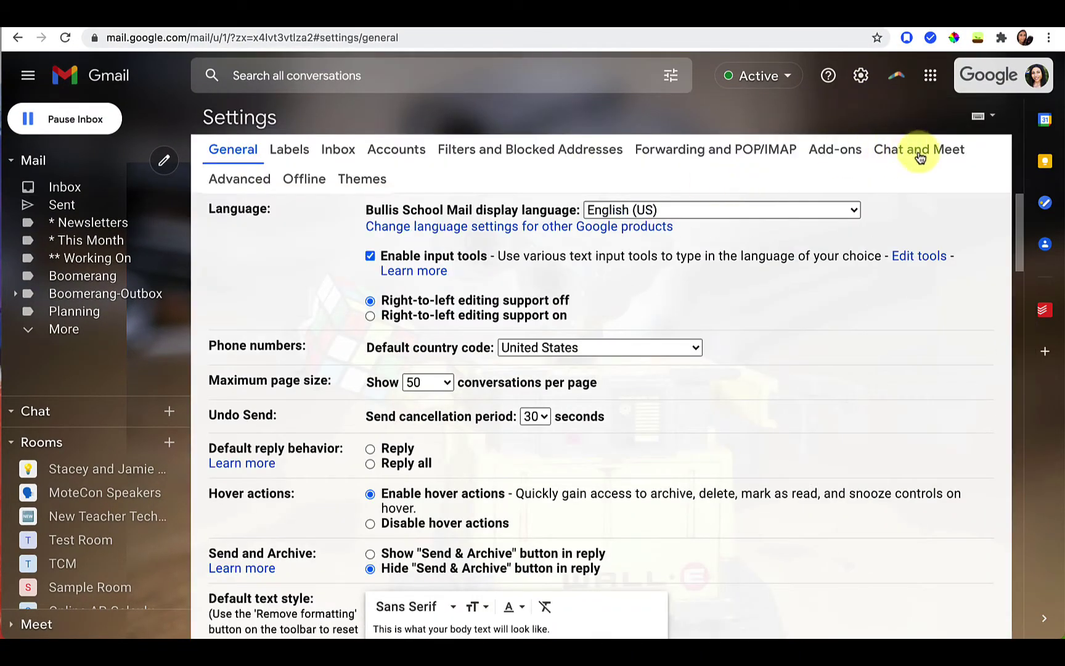
left_click(921, 154)
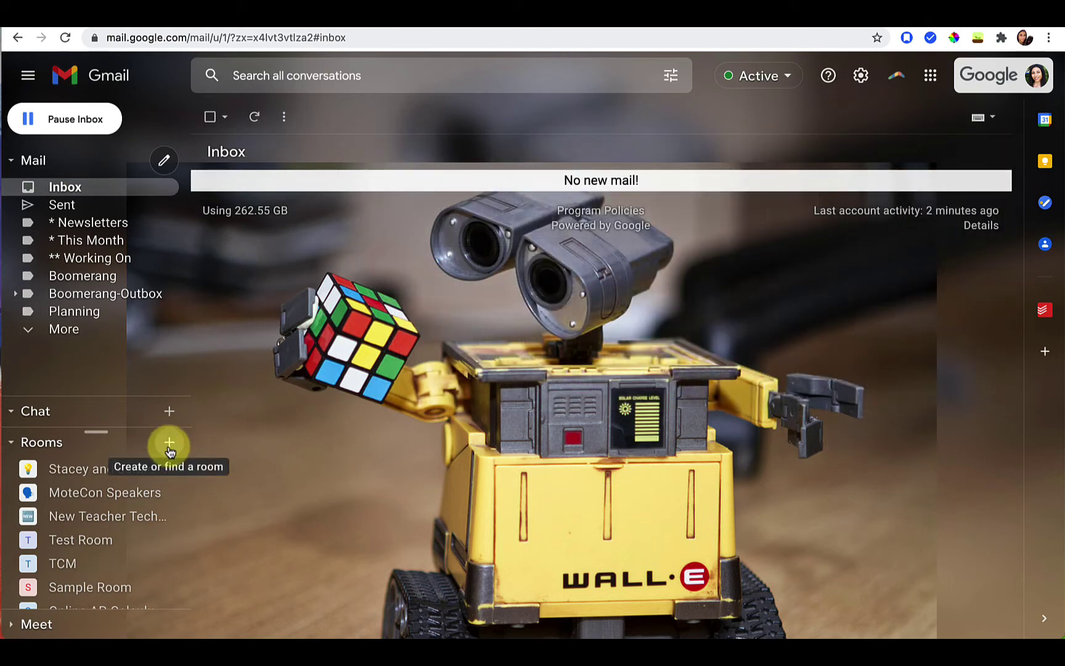
Step: Collapse and re-expand the Rooms section, and enlarge it to fit the whole room list
left_click(11, 443)
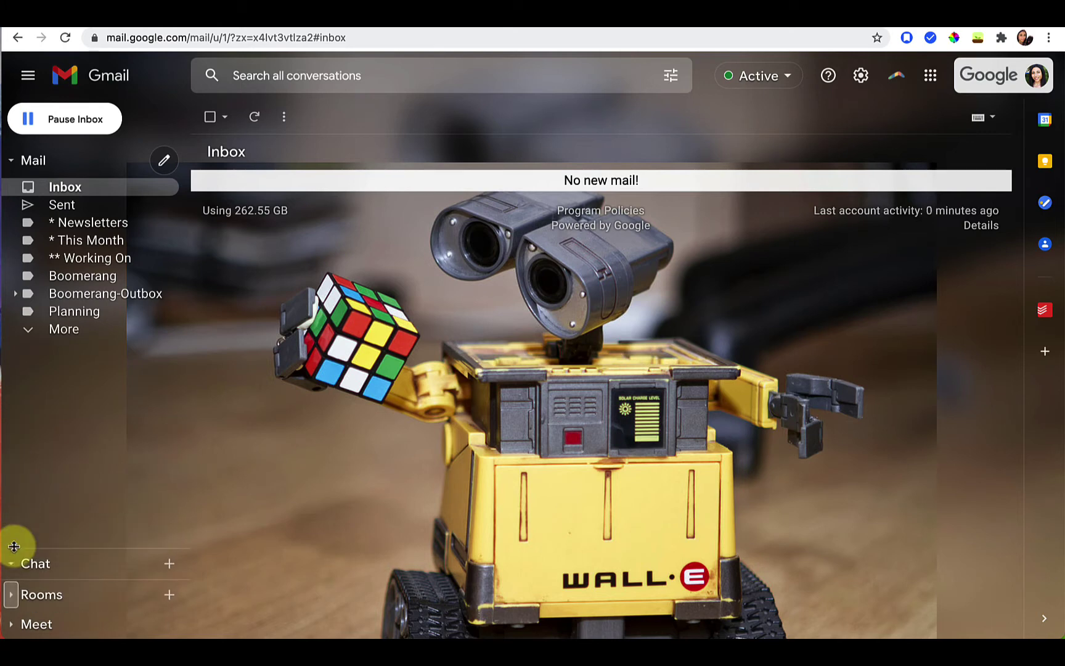
left_click(11, 594)
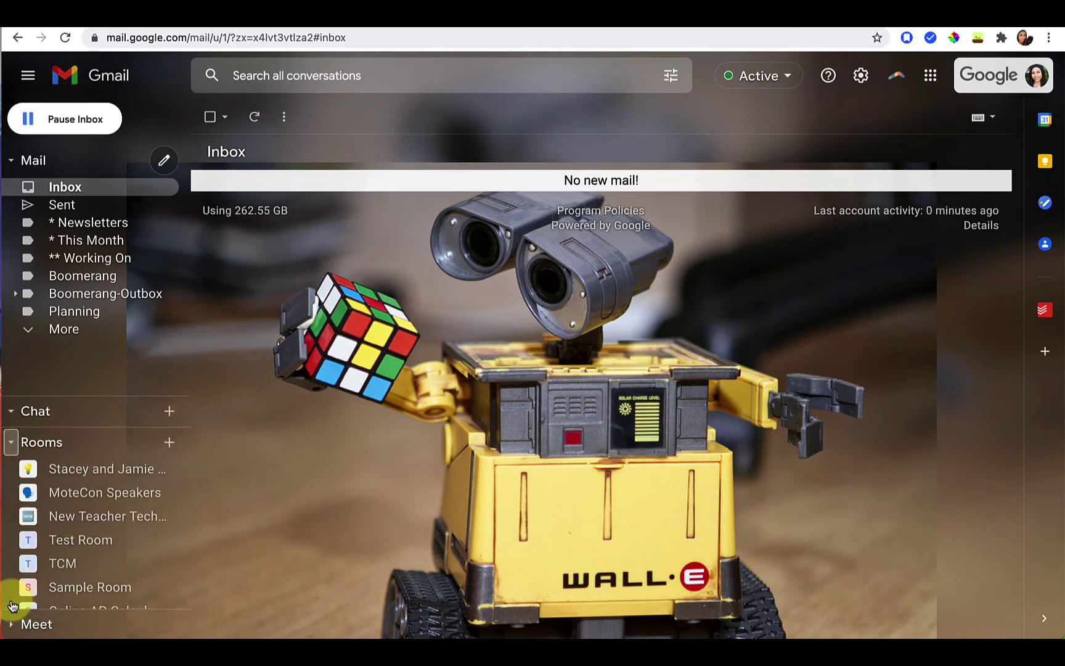
left_click_drag(100, 430, 100, 303)
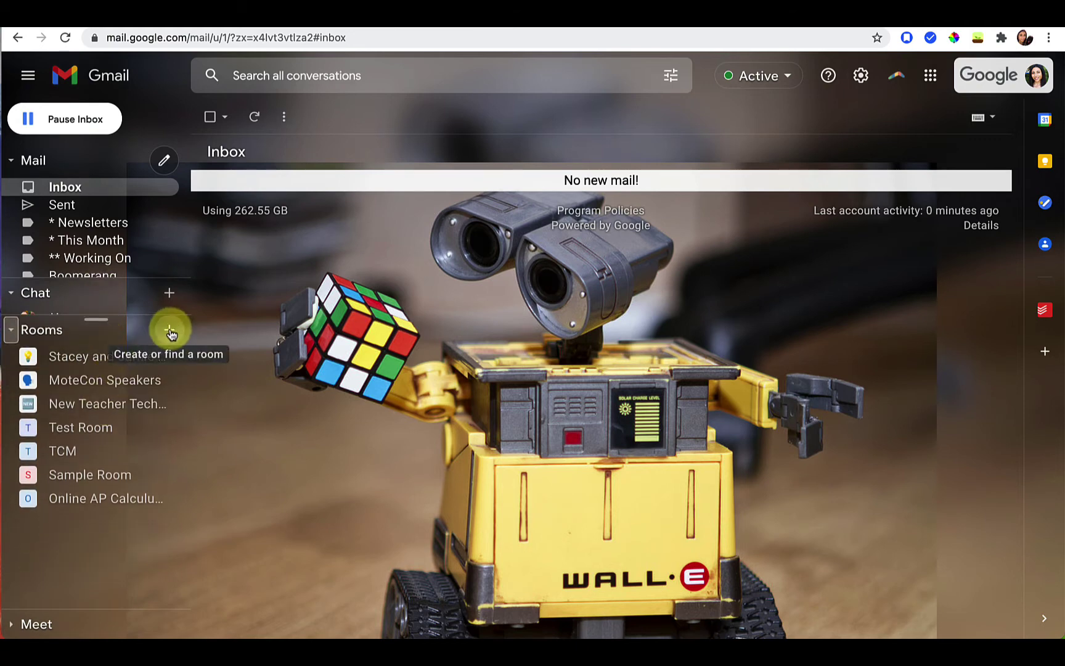
Step: Create a room named "Sample Room" without invited members, threaded replies or outside access
left_click(171, 334)
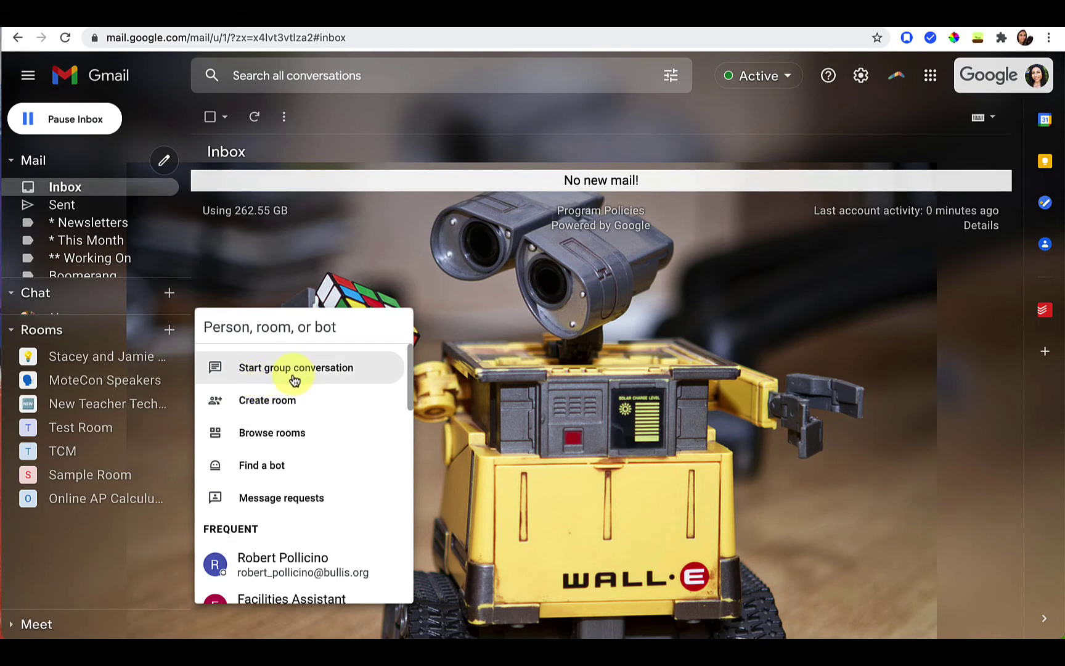
left_click(292, 401)
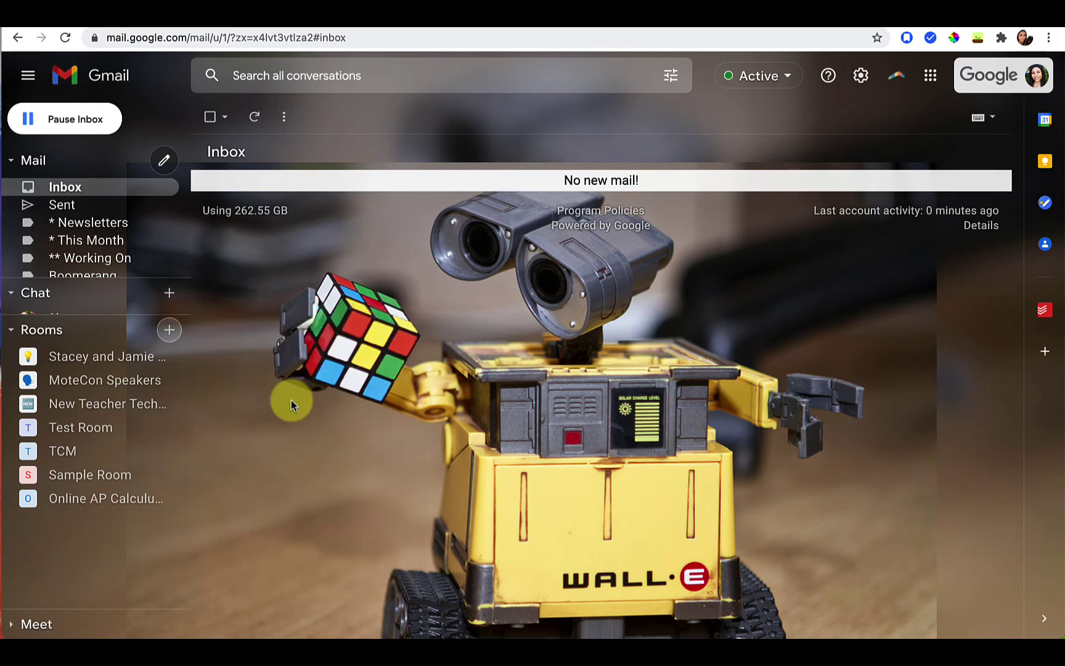
type("Sample Room")
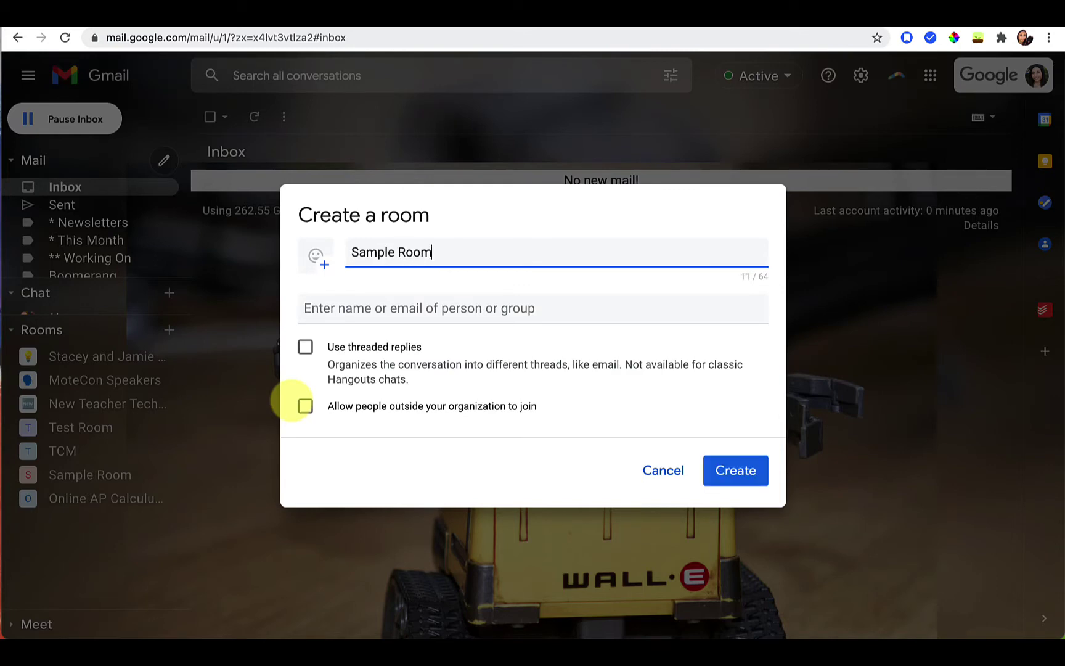
left_click(332, 318)
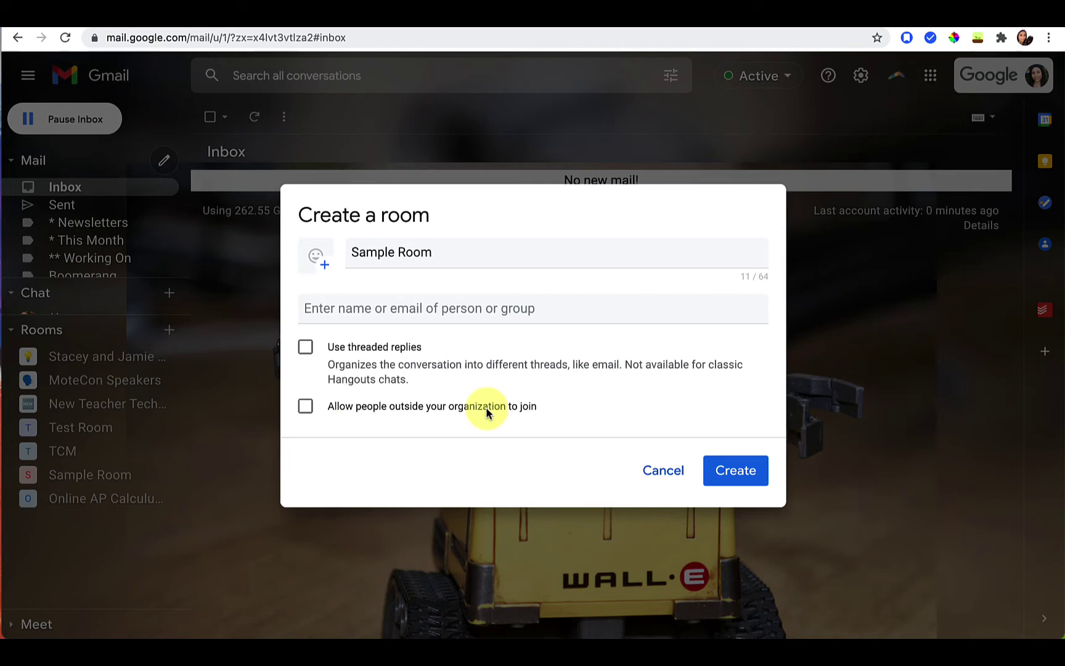
left_click(752, 471)
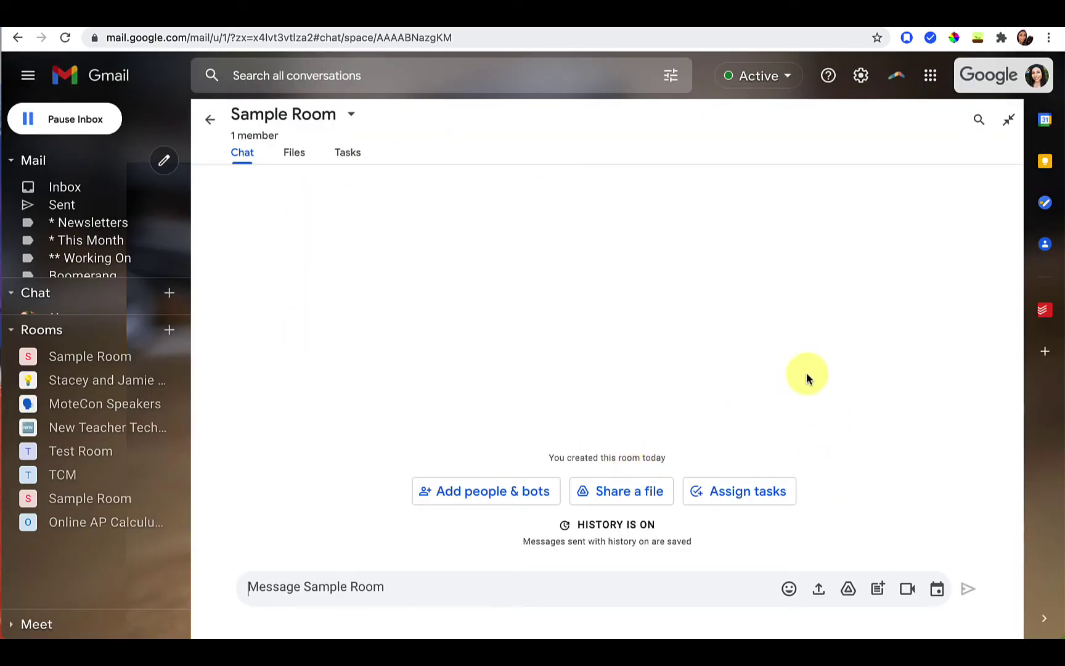
left_click(353, 117)
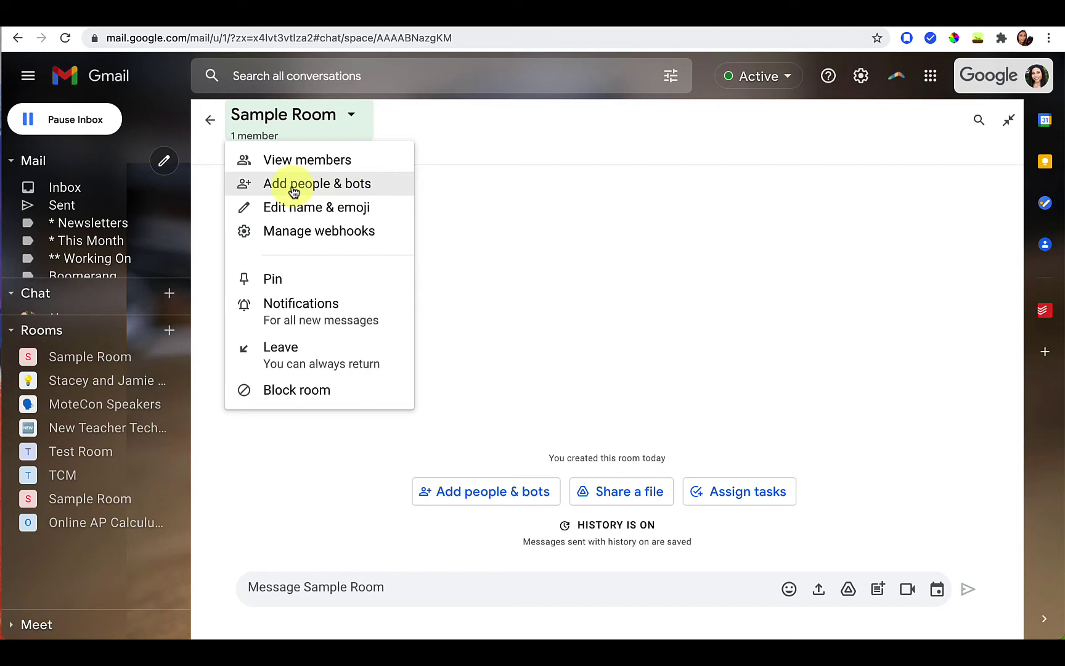
left_click(352, 118)
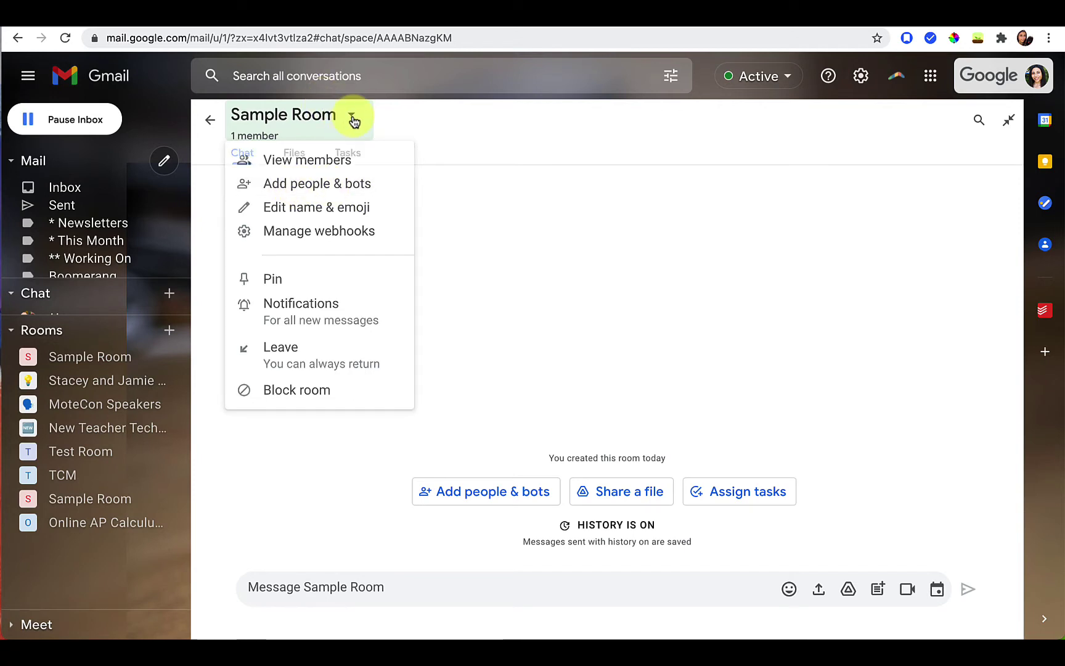
left_click(353, 119)
left_click(354, 119)
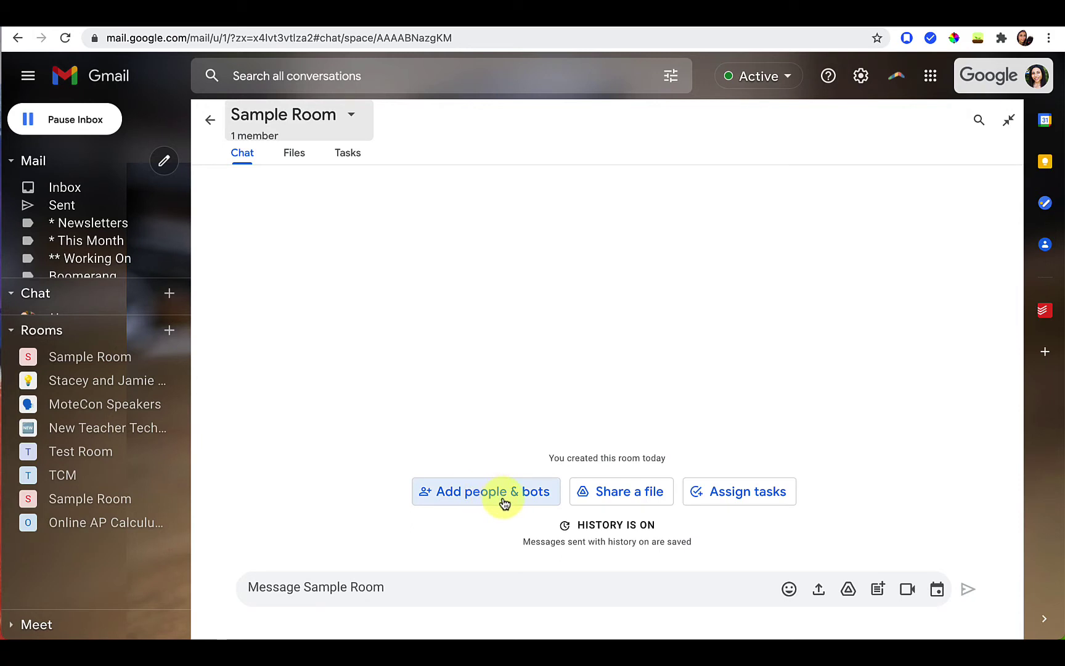
Step: Post the message "Send a message" in the Sample Room chat
left_click(327, 590)
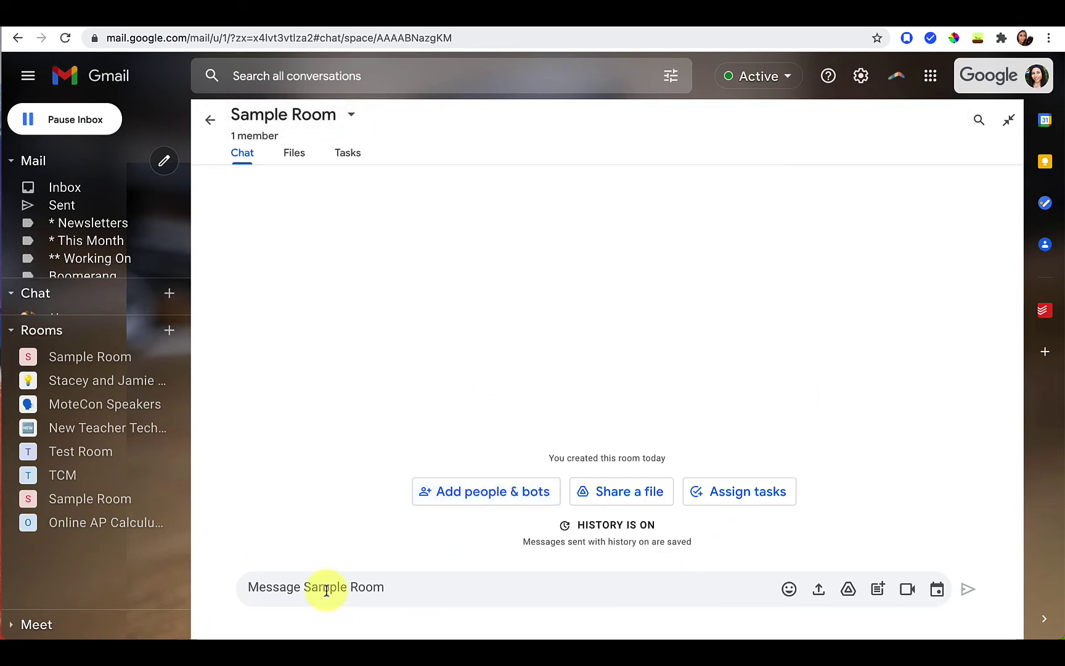
type("Send a message")
key("Return")
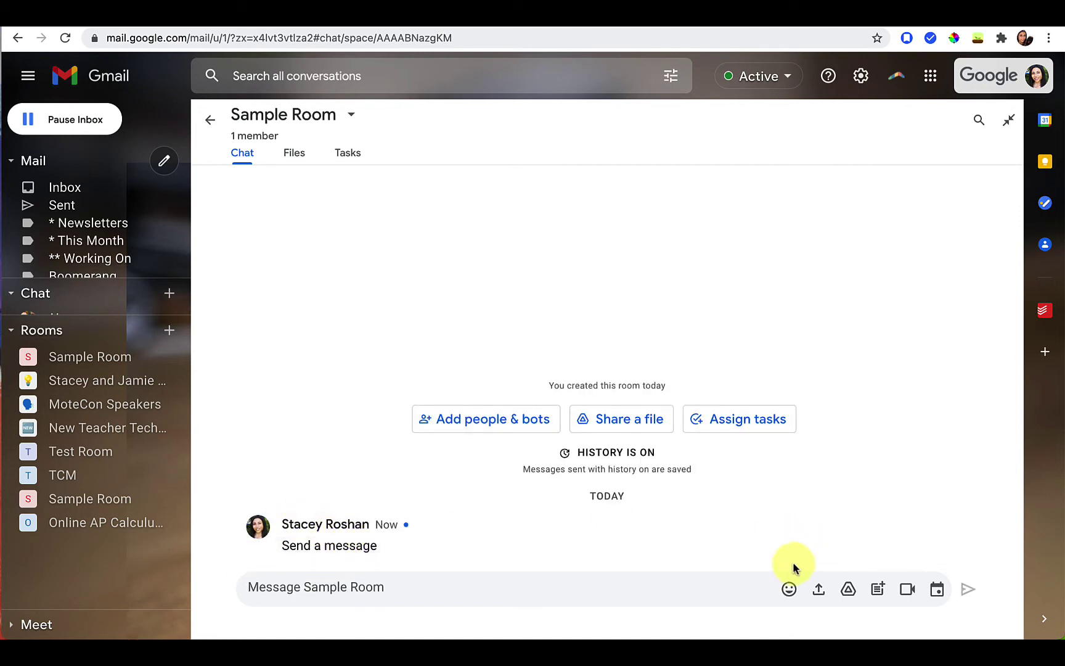
Step: Find the thumbs-up emoji by searching "thum" and add it as a reaction to the posted message
left_click(851, 529)
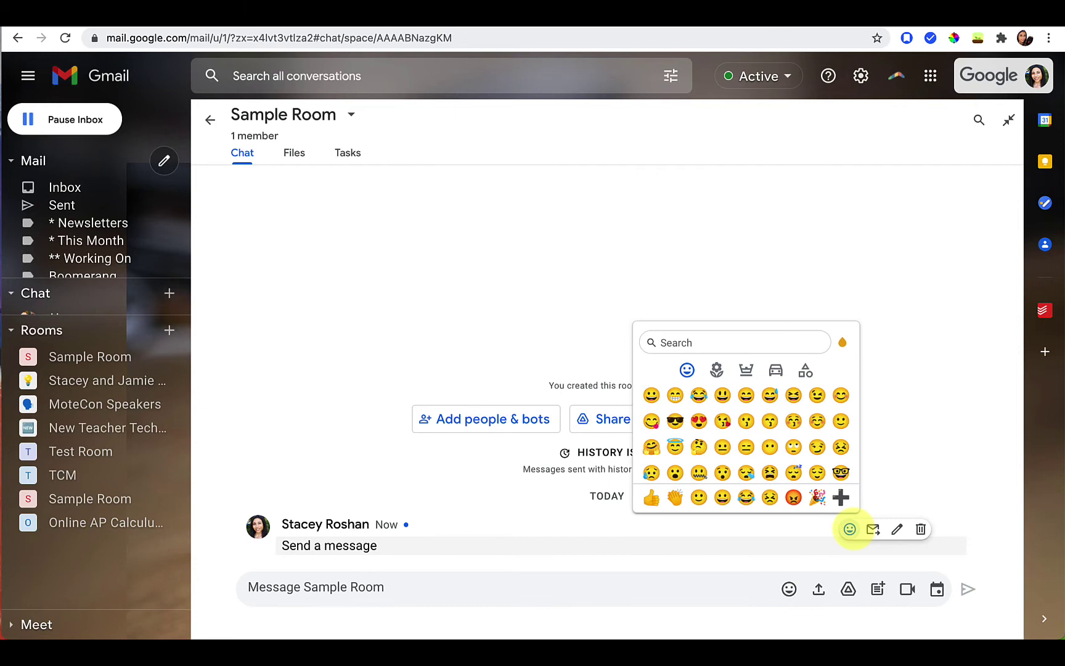
type("thum")
left_click(654, 397)
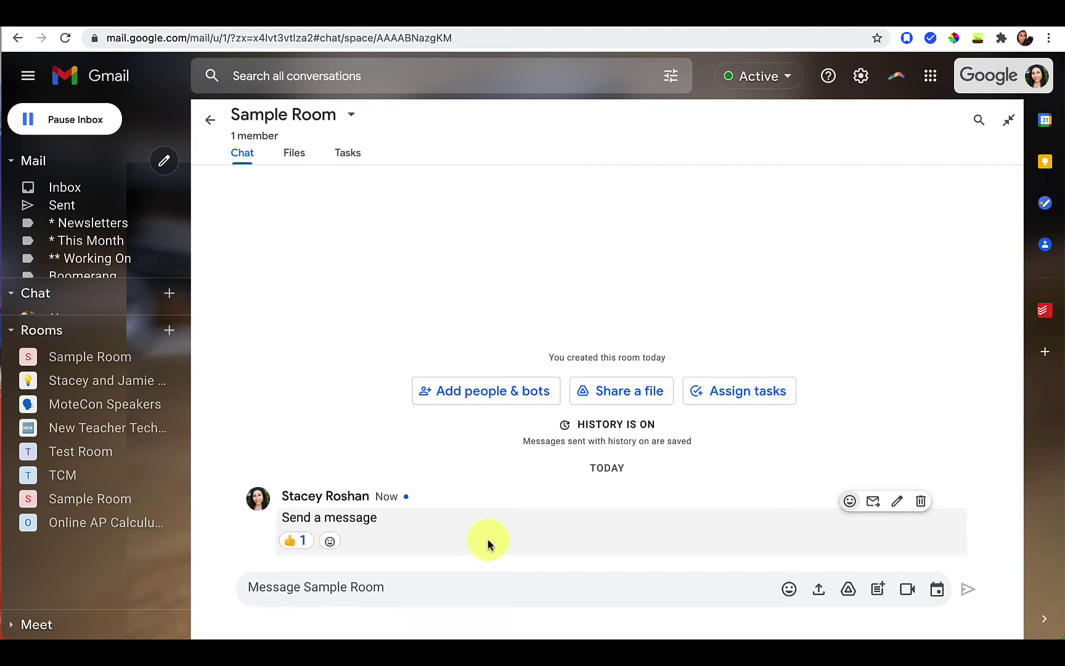
left_click(898, 502)
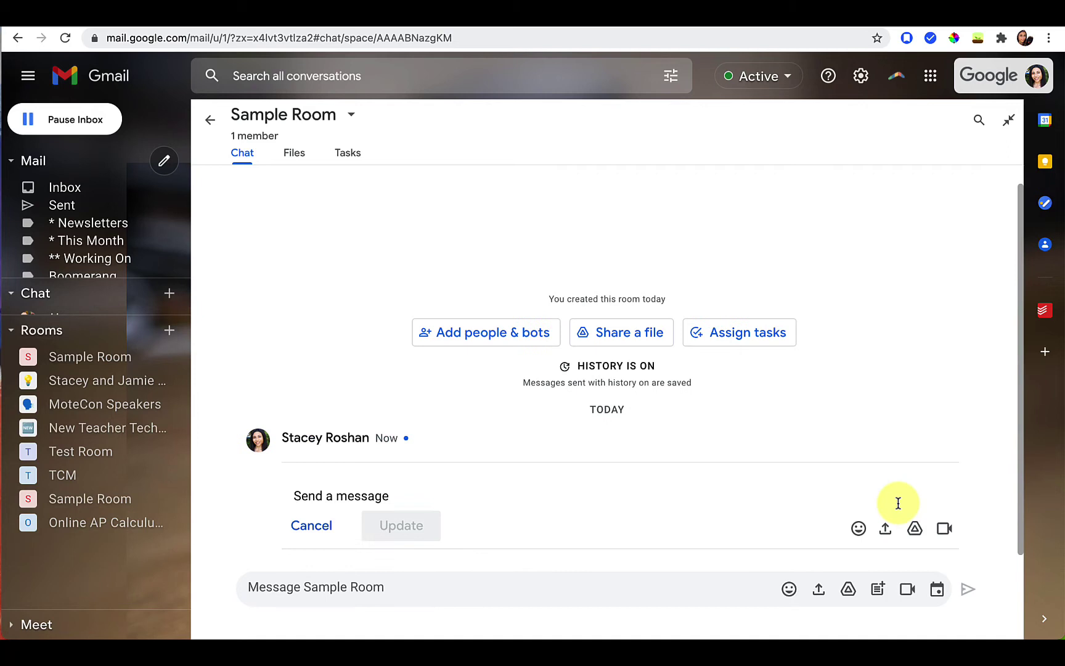
left_click(301, 525)
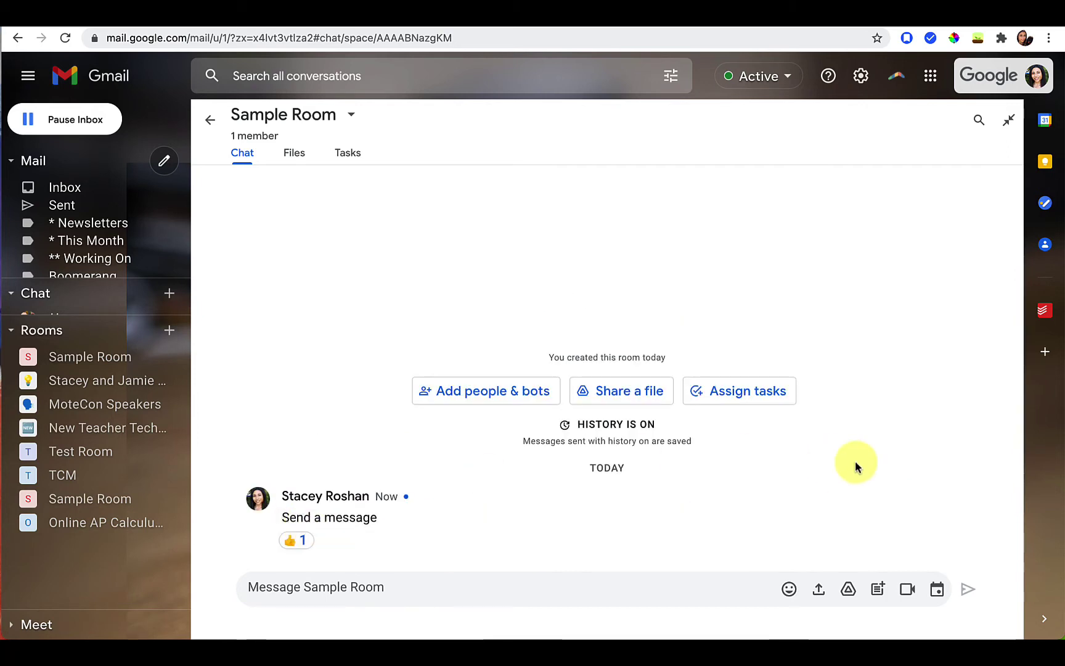
mouse_move(925, 534)
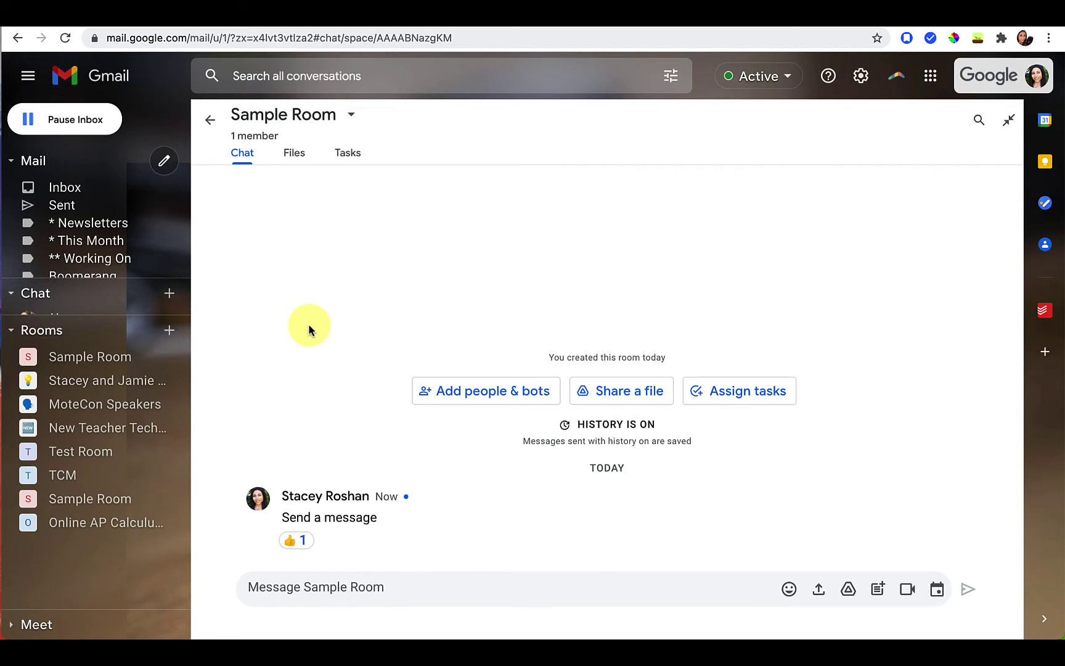
Step: View the room's shared files, and start a room task titled "Do this" assigned to yourself
left_click(299, 156)
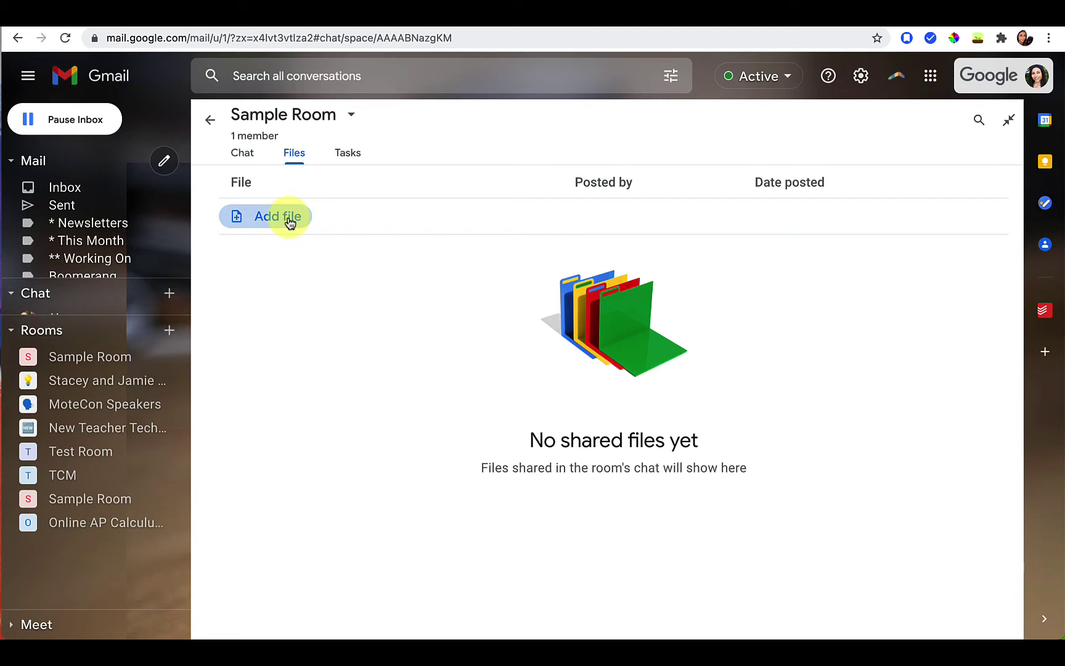
left_click(353, 159)
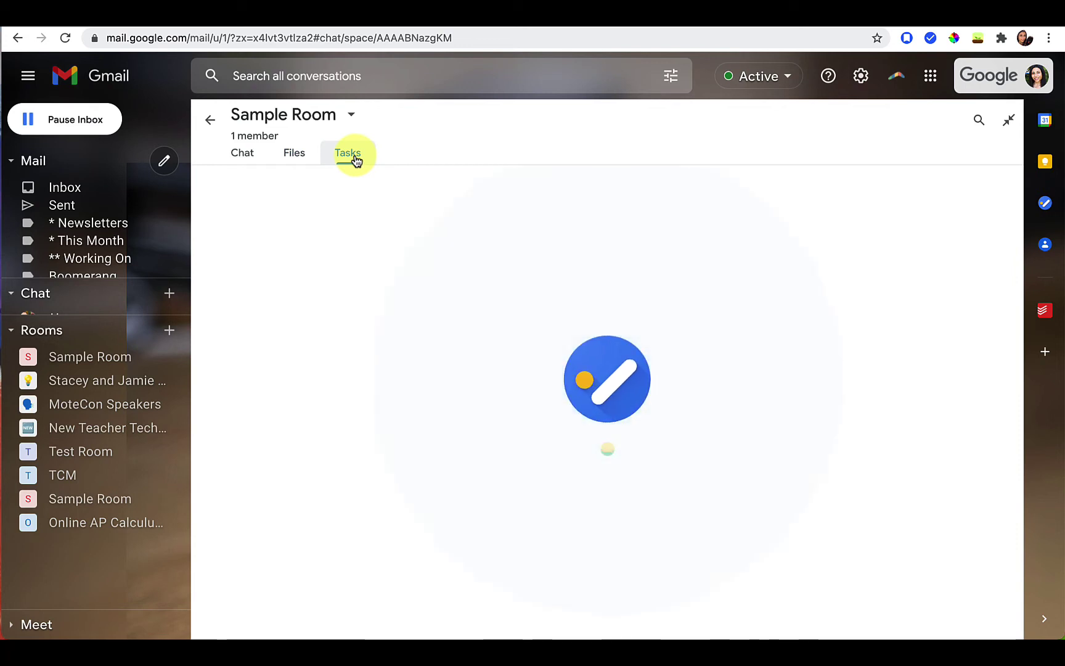
left_click(278, 232)
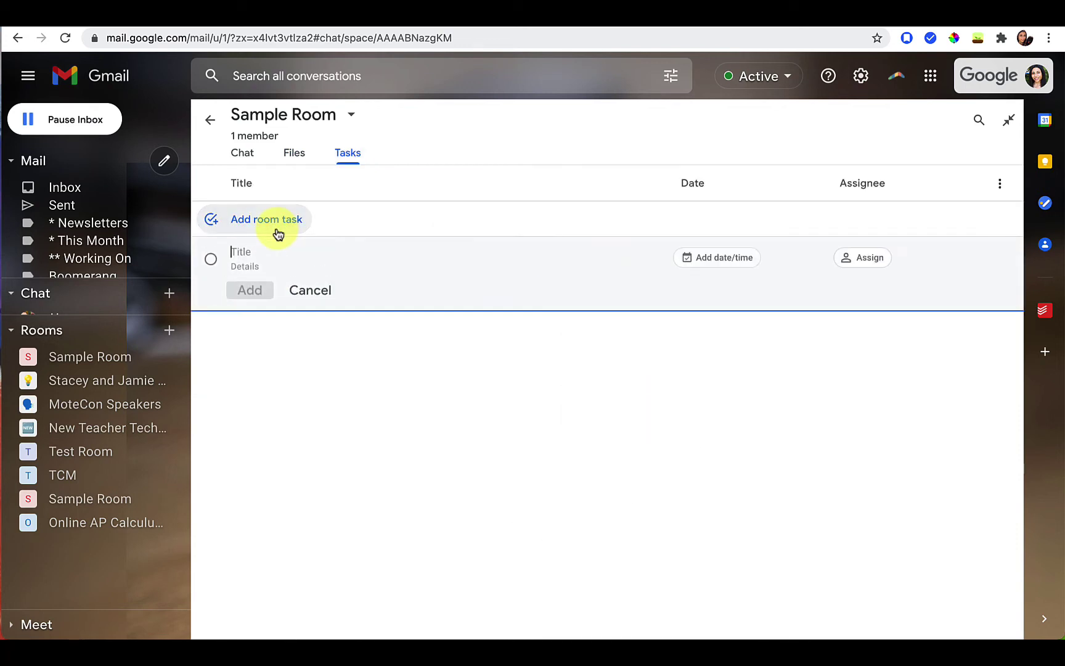
type("Do this")
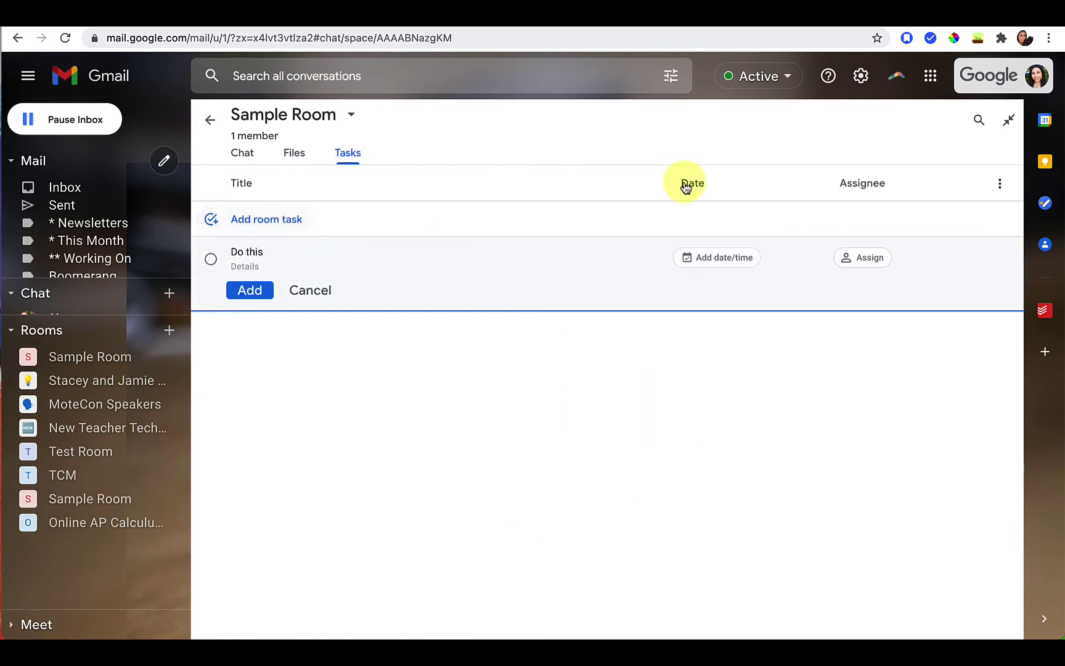
left_click(859, 257)
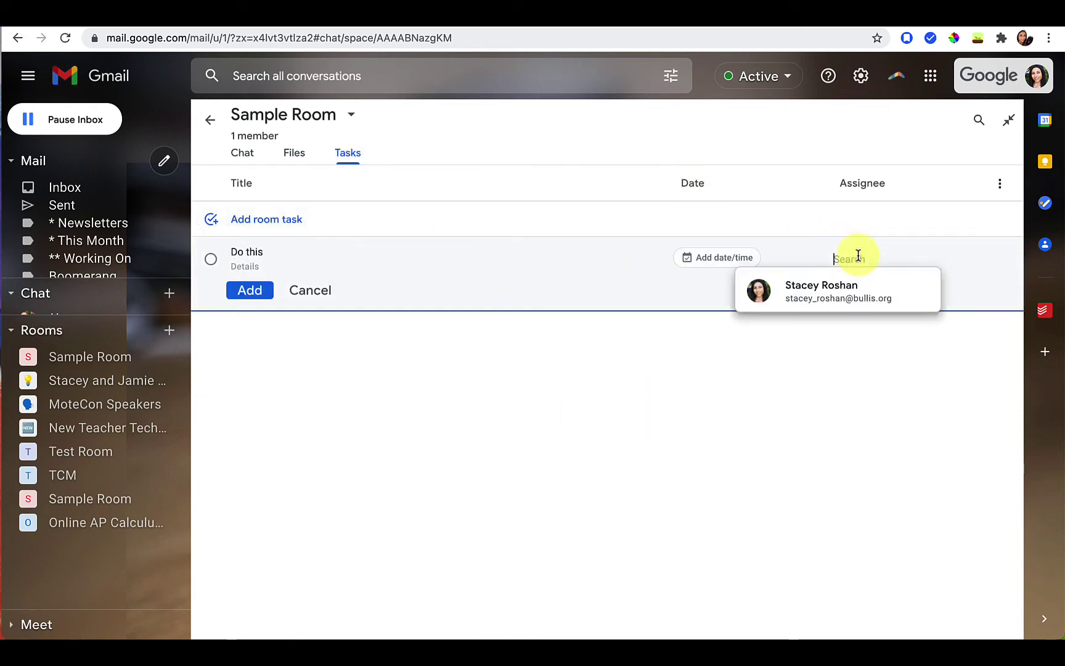
left_click(847, 306)
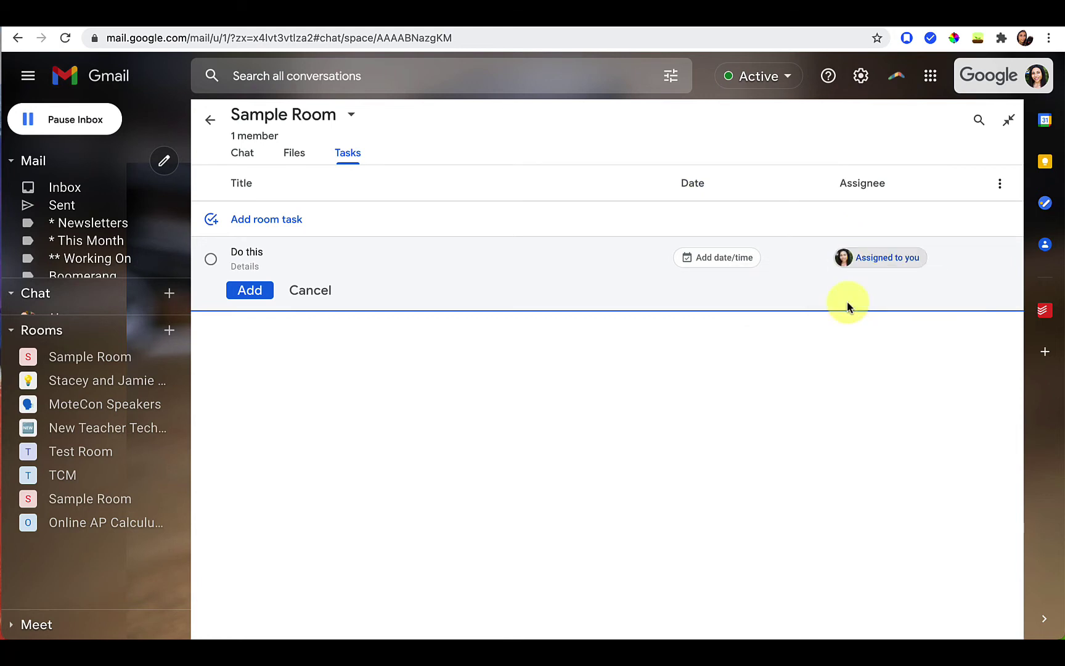
Step: Set the task's due date to August 28, 2021 at 5:00 PM
left_click(736, 266)
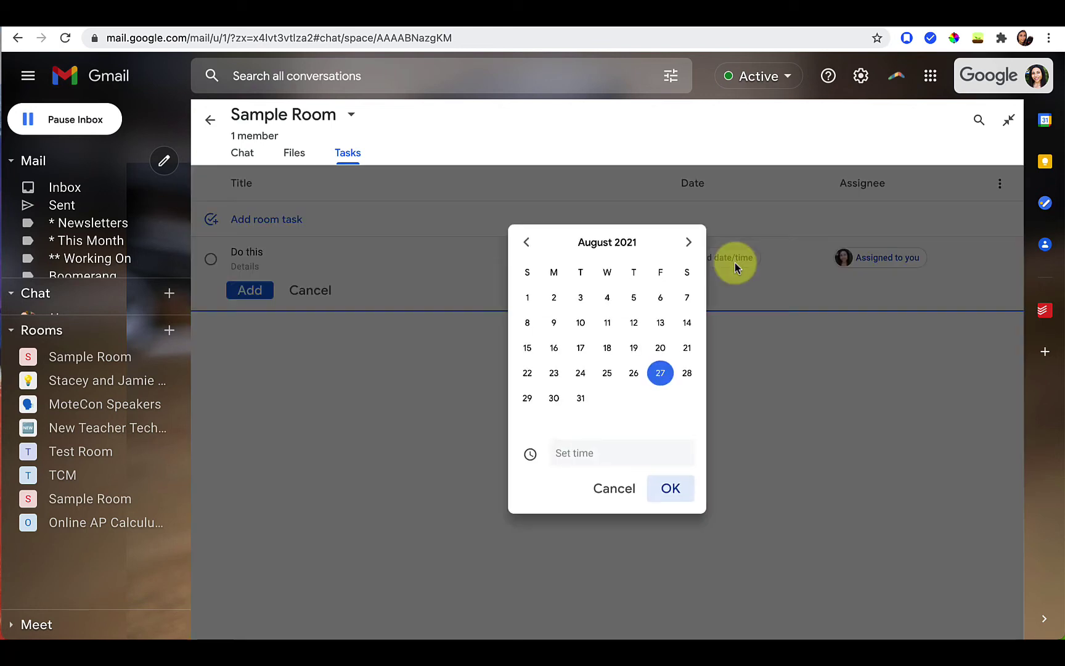
left_click(685, 374)
left_click(596, 457)
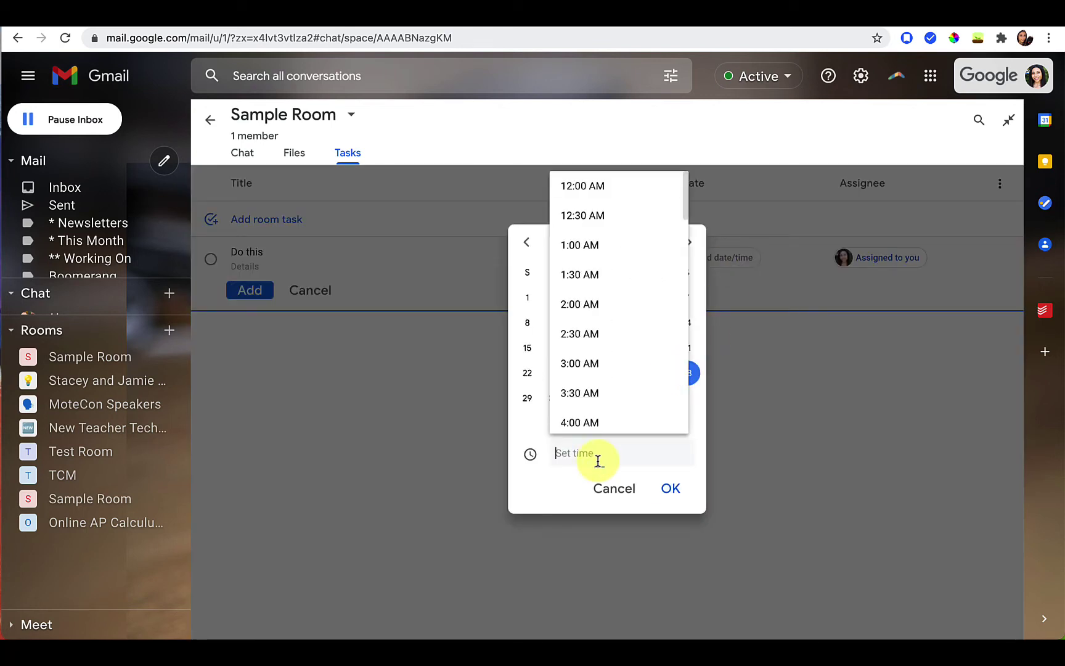
scroll(586, 309, "down", 15)
left_click(606, 240)
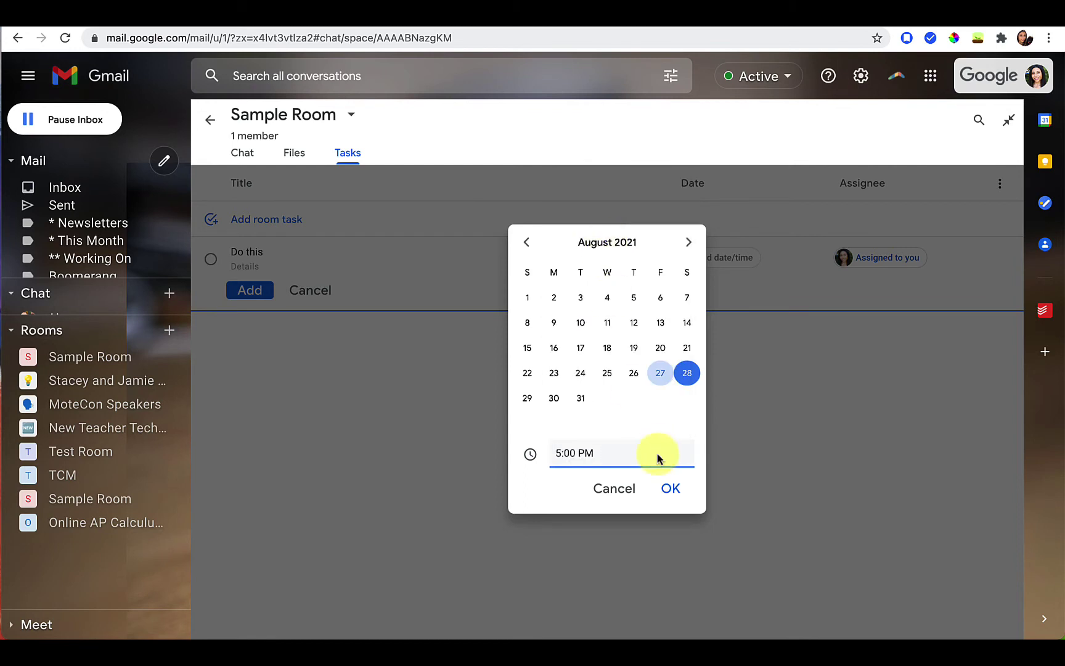
left_click(670, 489)
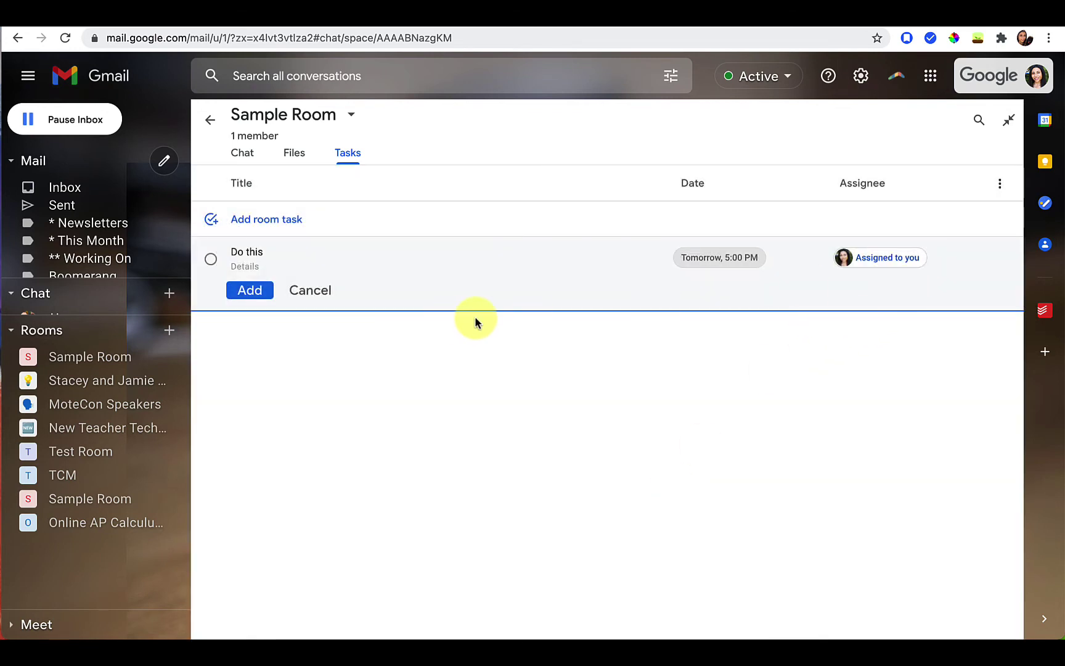
Step: Enter "Add more here..." as the task's details and add the task to the room
left_click(251, 265)
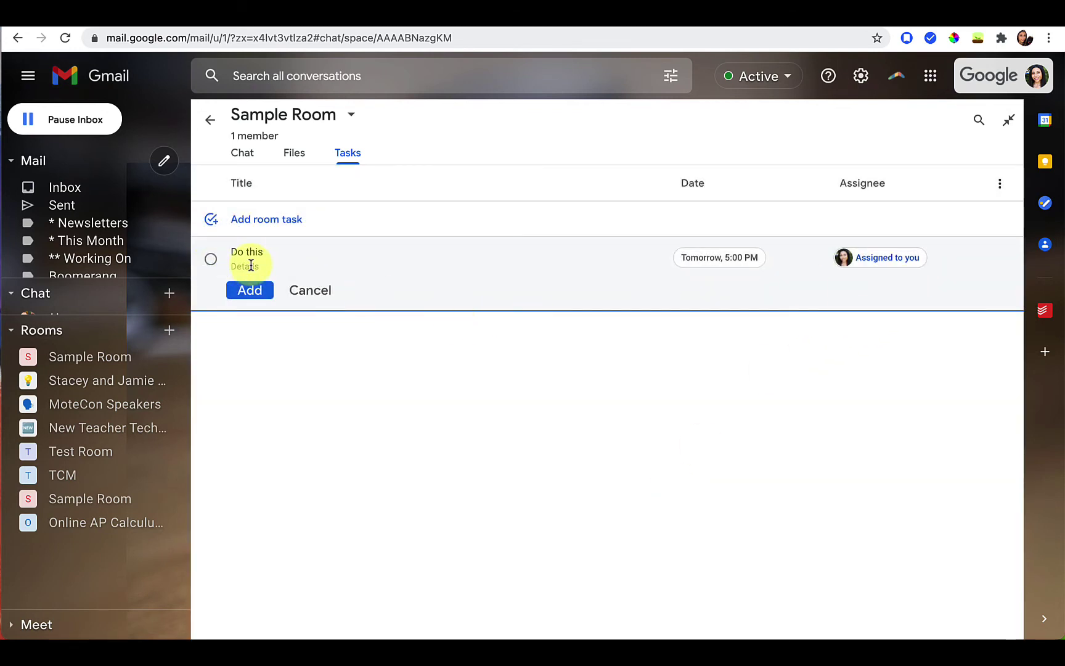
type("Add more here...")
left_click(247, 288)
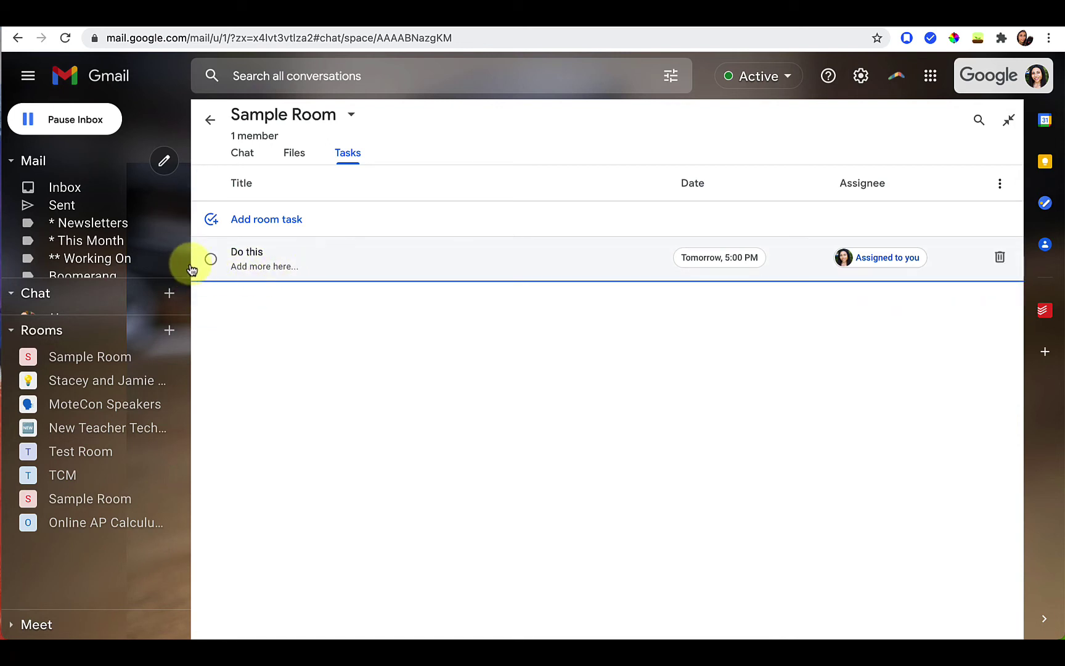
Step: Mark the "Do this" task as completed and restore it to the active tasks
left_click(210, 259)
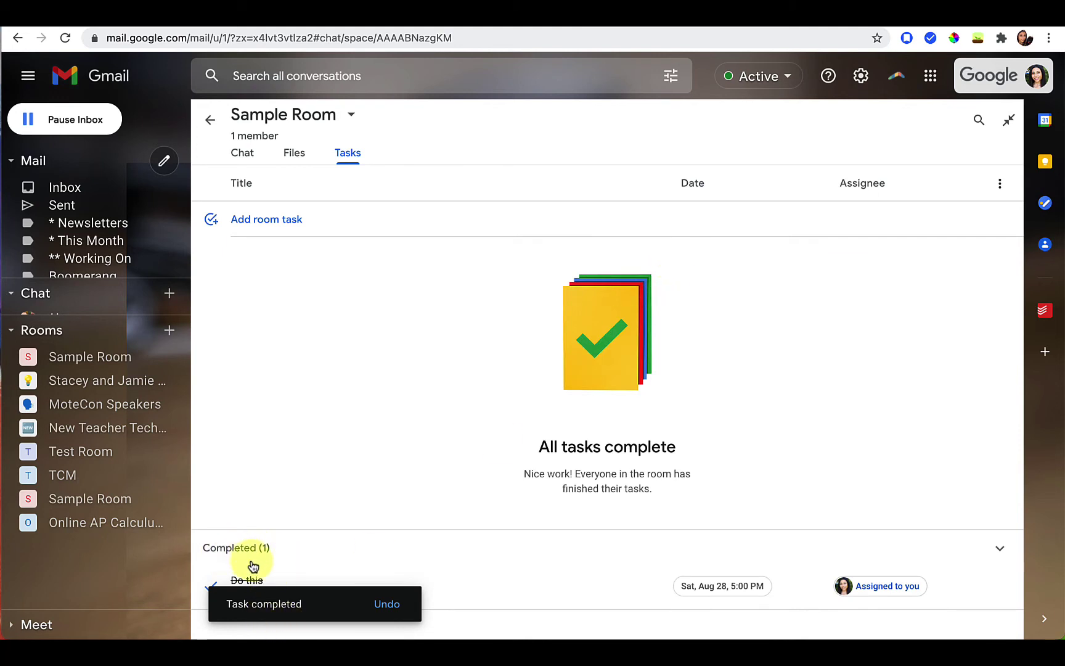
left_click(210, 589)
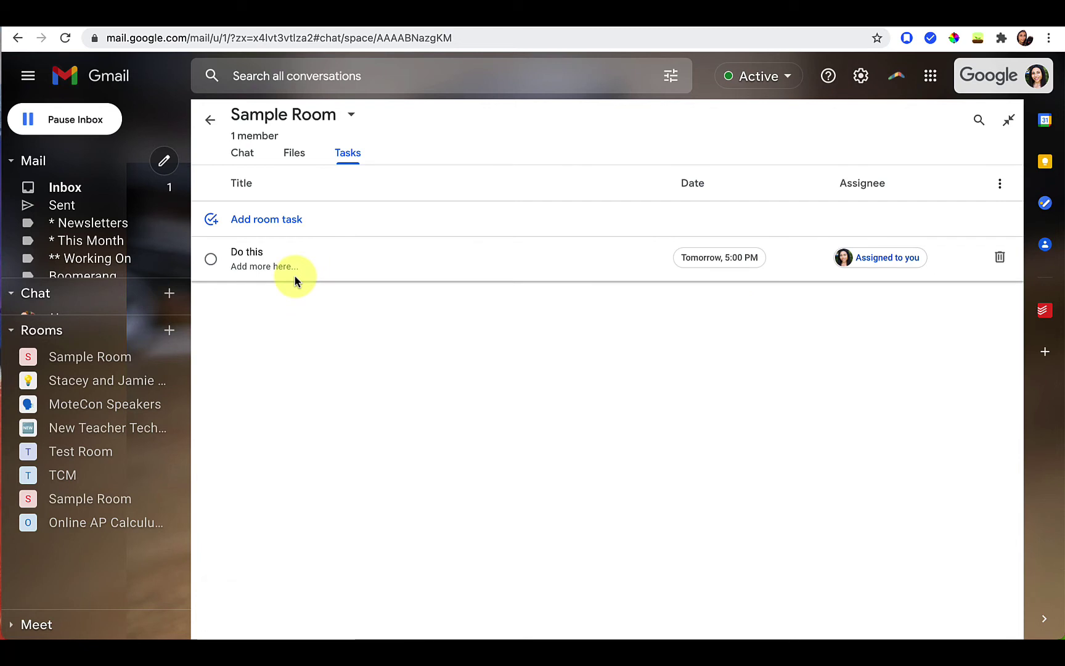
Step: Review the task activity in the Sample Room chat, and view the room's notification options without changing them
left_click(243, 154)
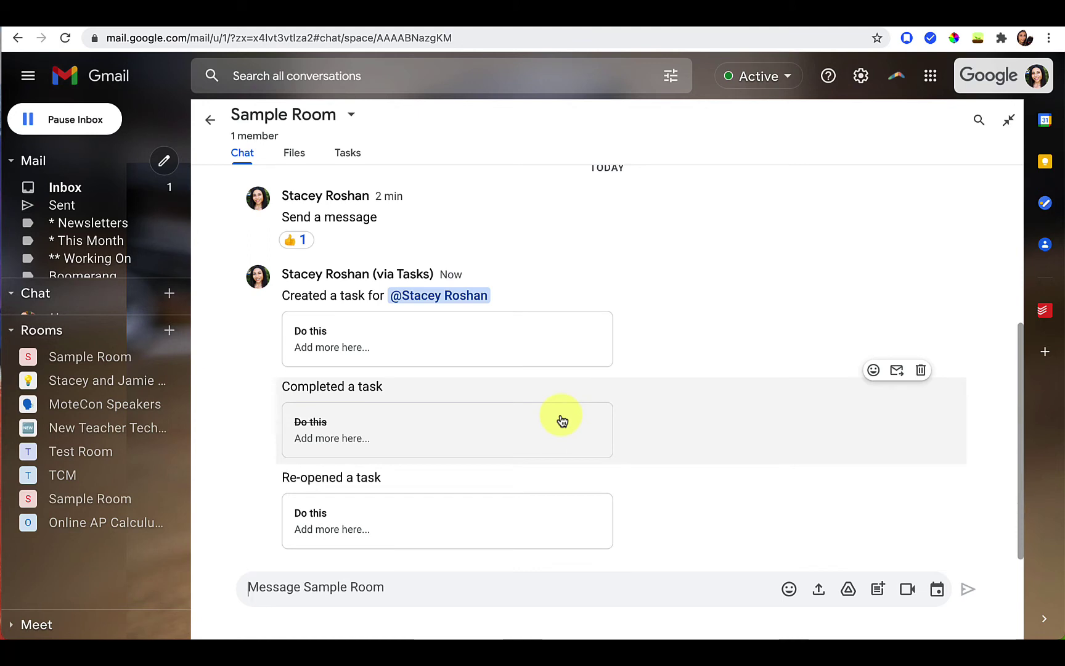
left_click(351, 120)
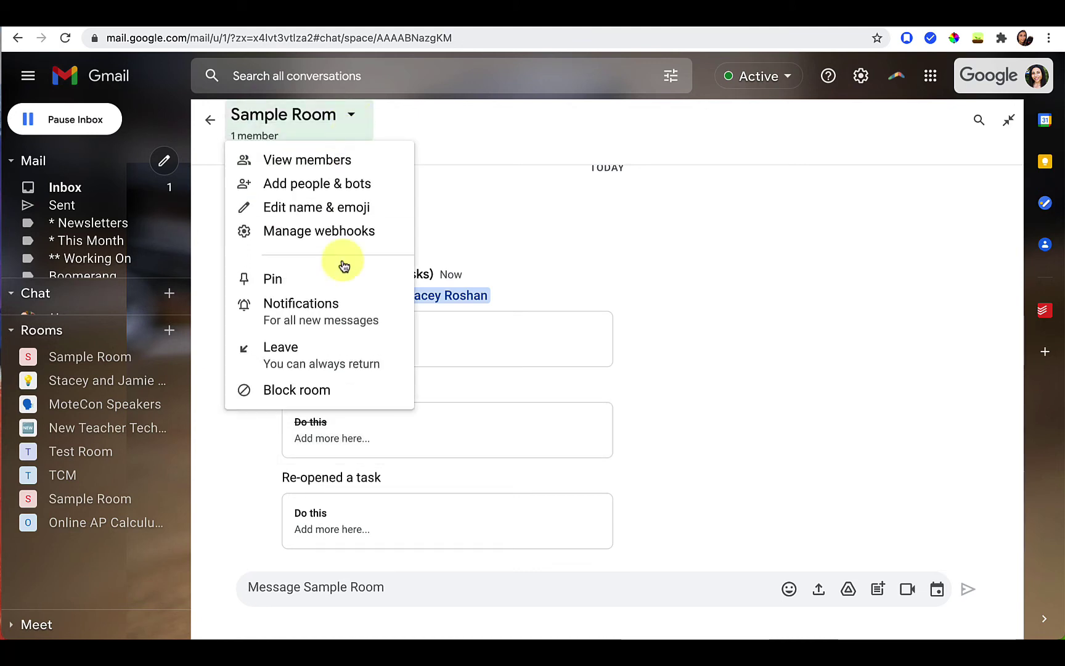
left_click(341, 303)
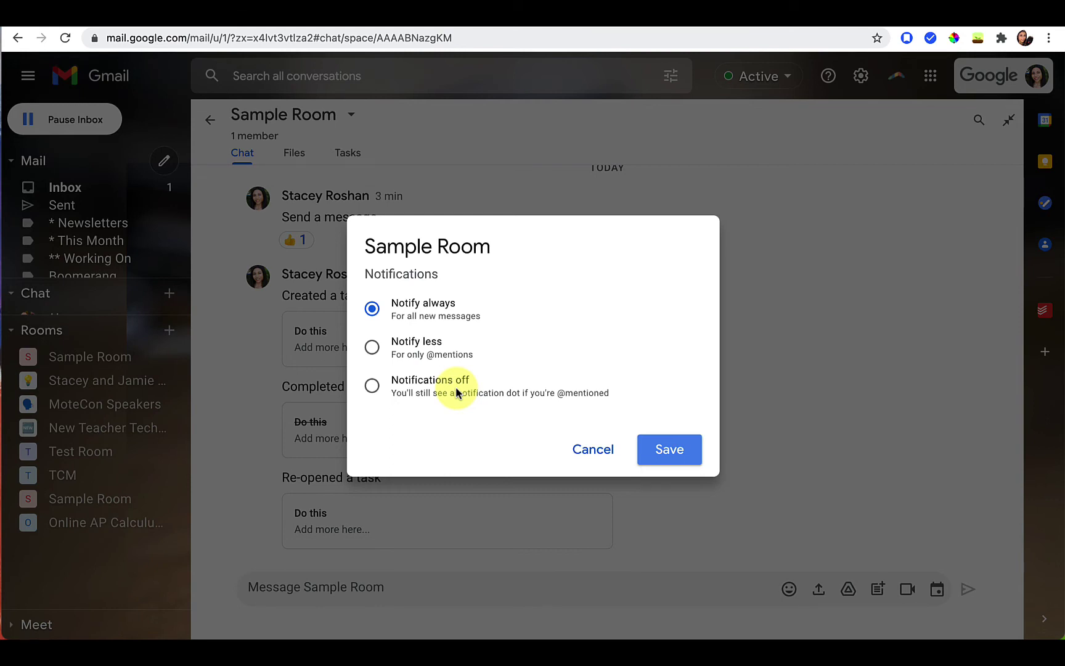
left_click(587, 456)
Step: Reassign the room's "Do this" task to the student member and back to yourself
left_click(347, 152)
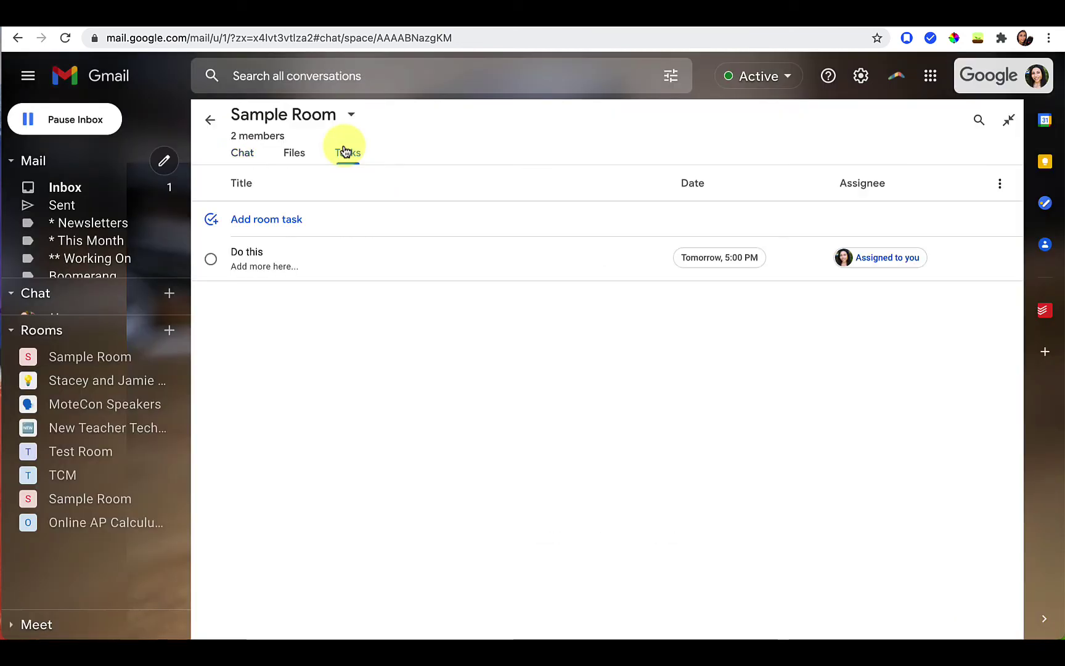
left_click(918, 264)
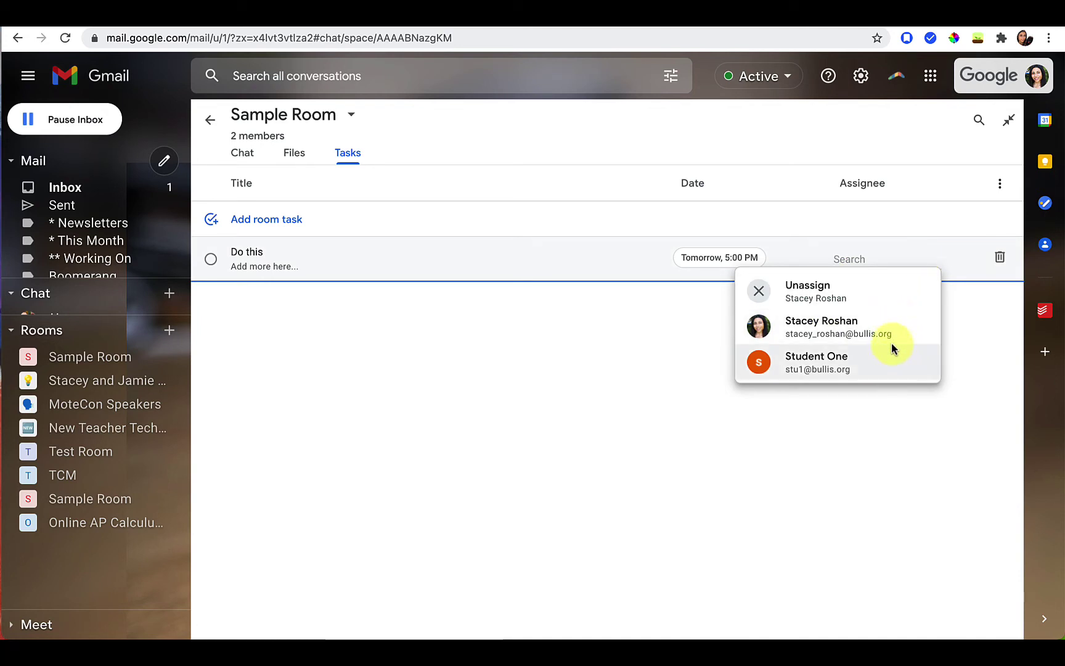
left_click(889, 364)
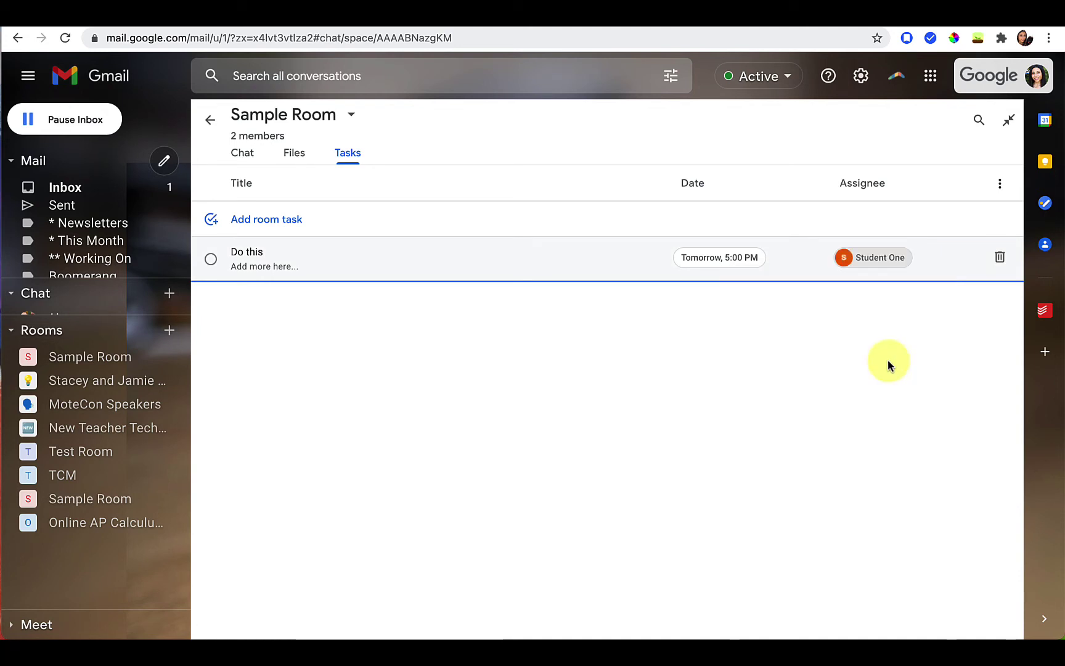
left_click(897, 264)
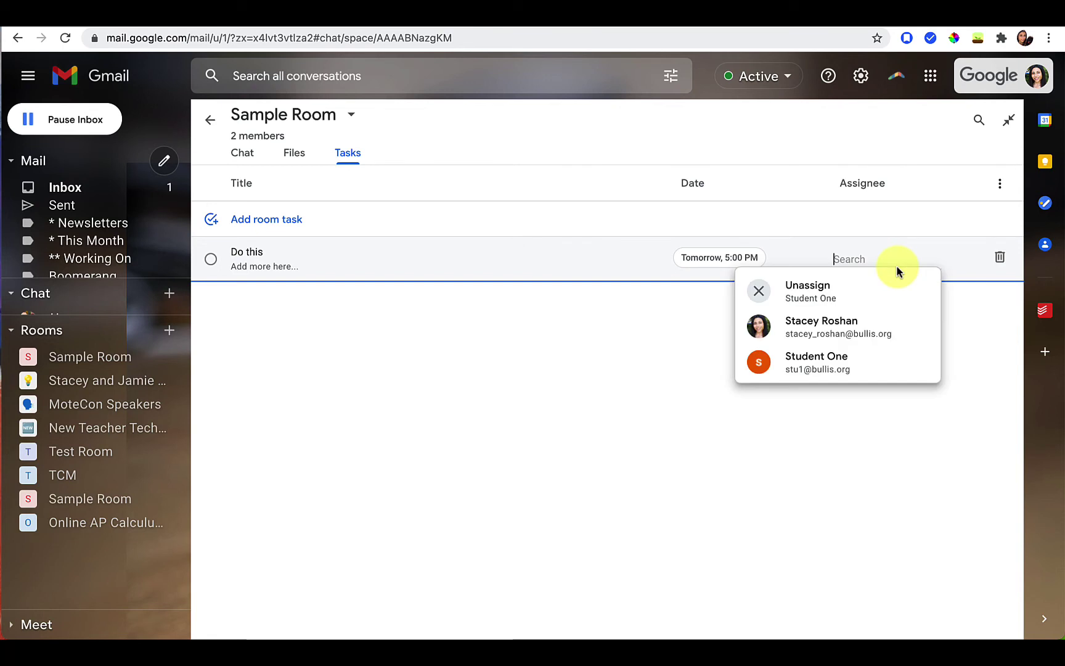
left_click(875, 333)
left_click(278, 222)
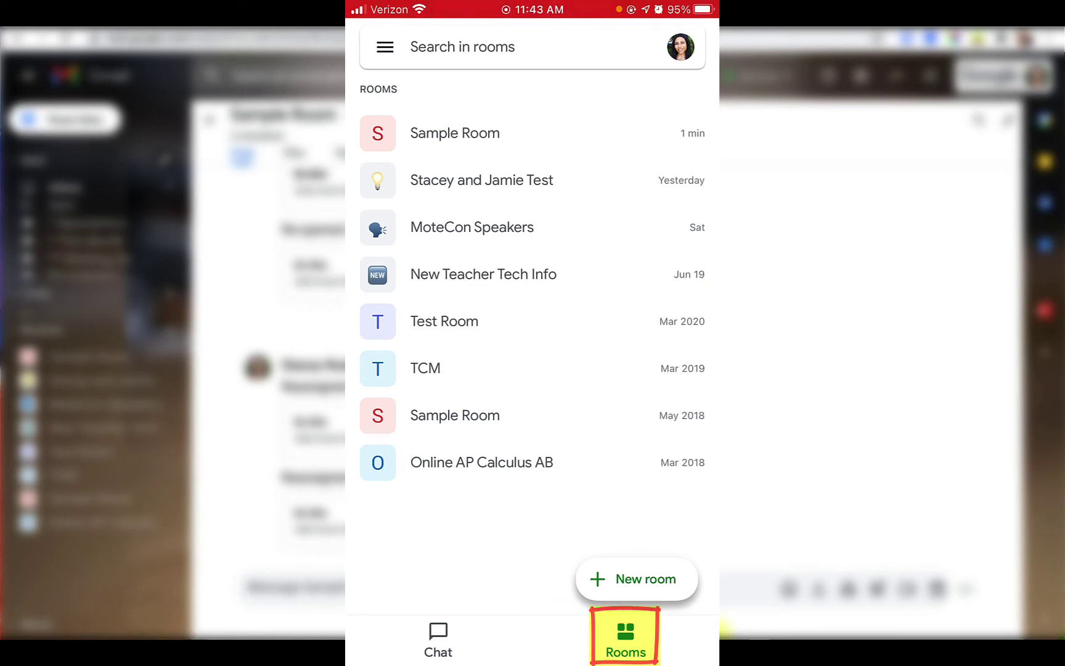
Step: In the mobile Google Chat app, open the most recent Sample Room and send "Text with people in the room"
left_click(455, 133)
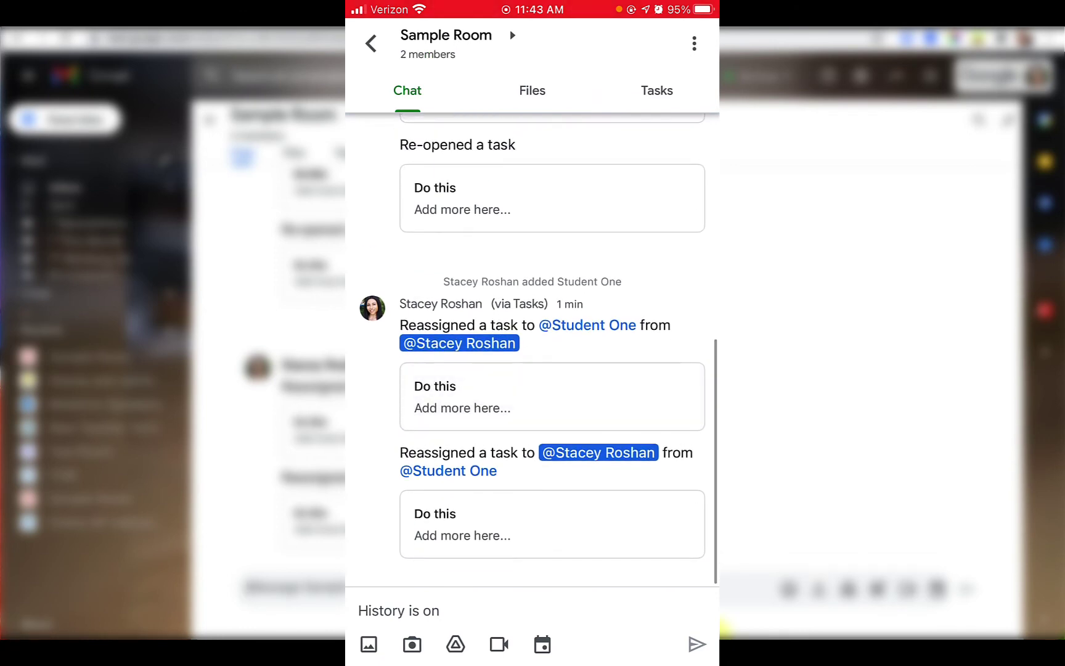
left_click(399, 610)
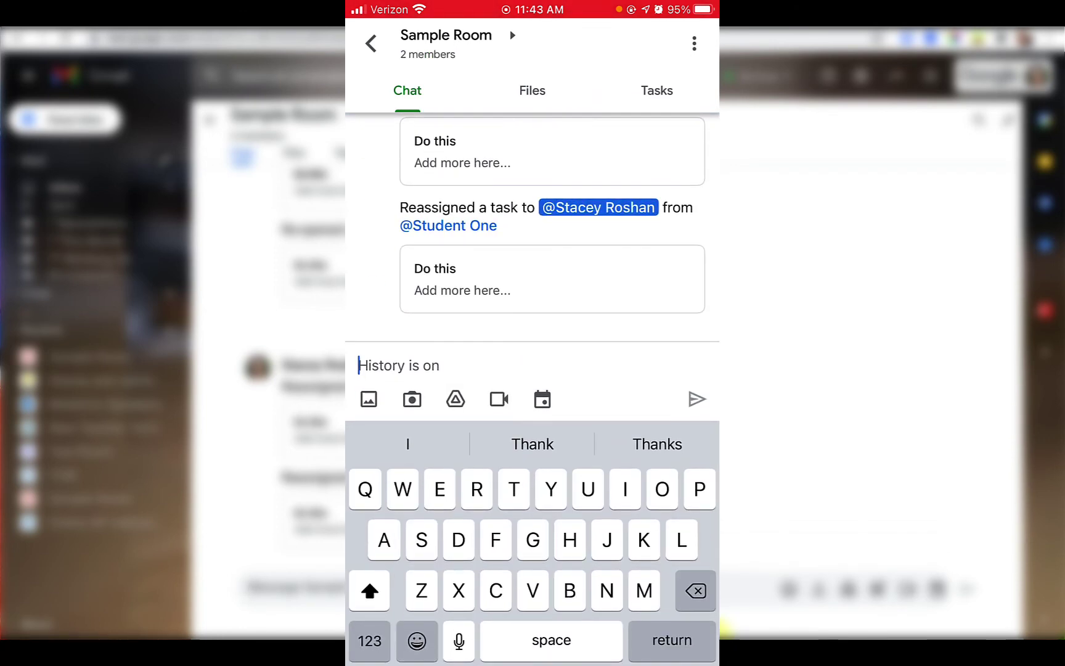
type("Text ")
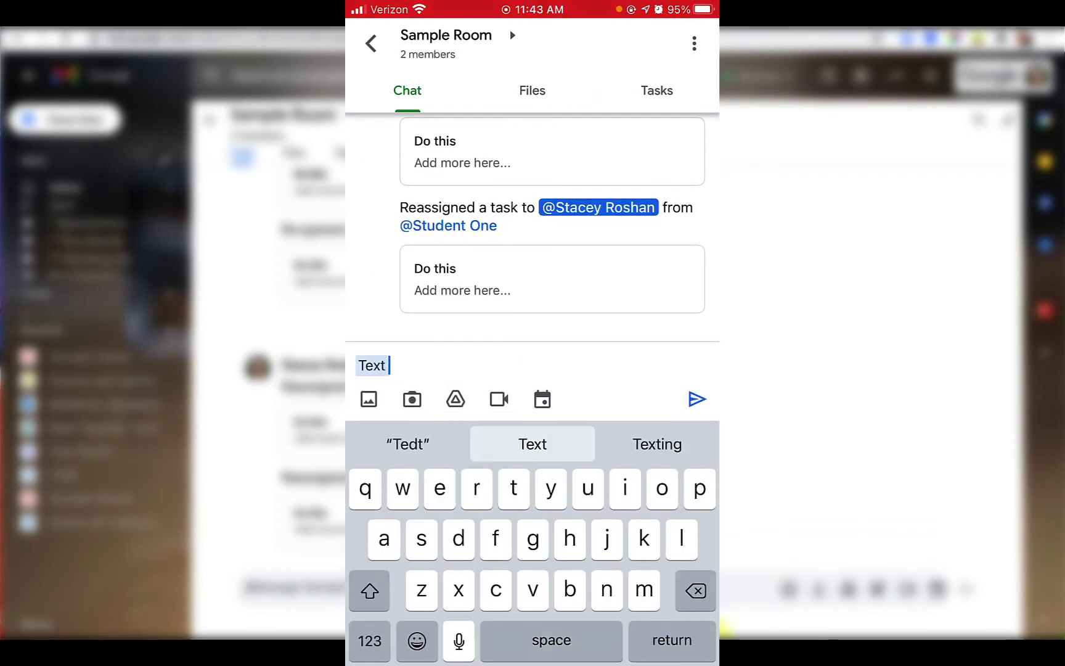
type("with people in the room")
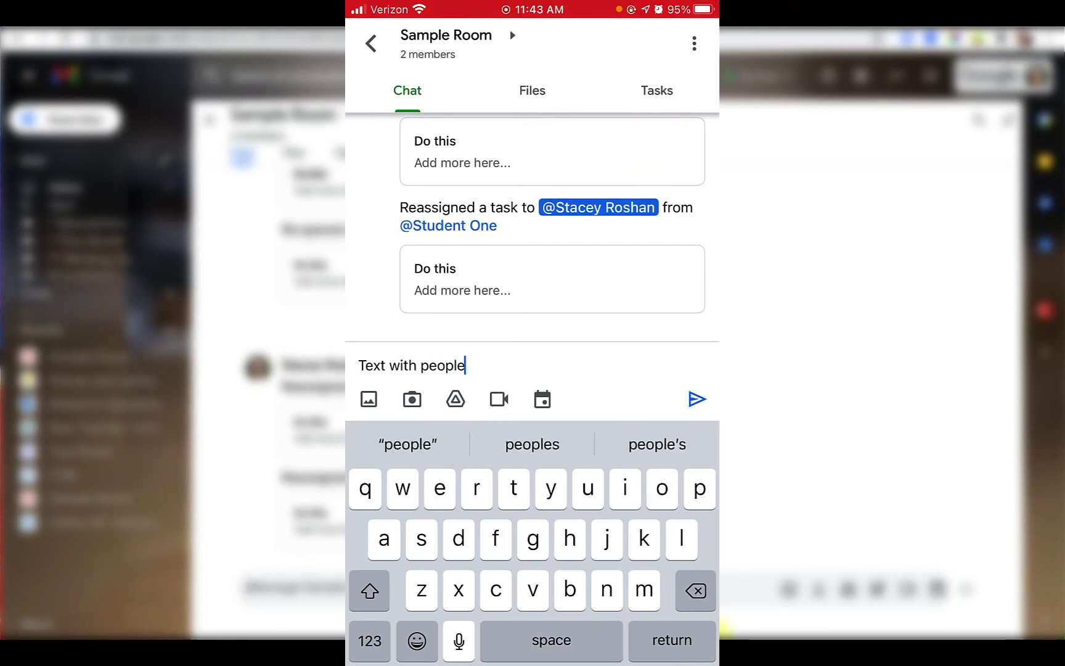
key("Return")
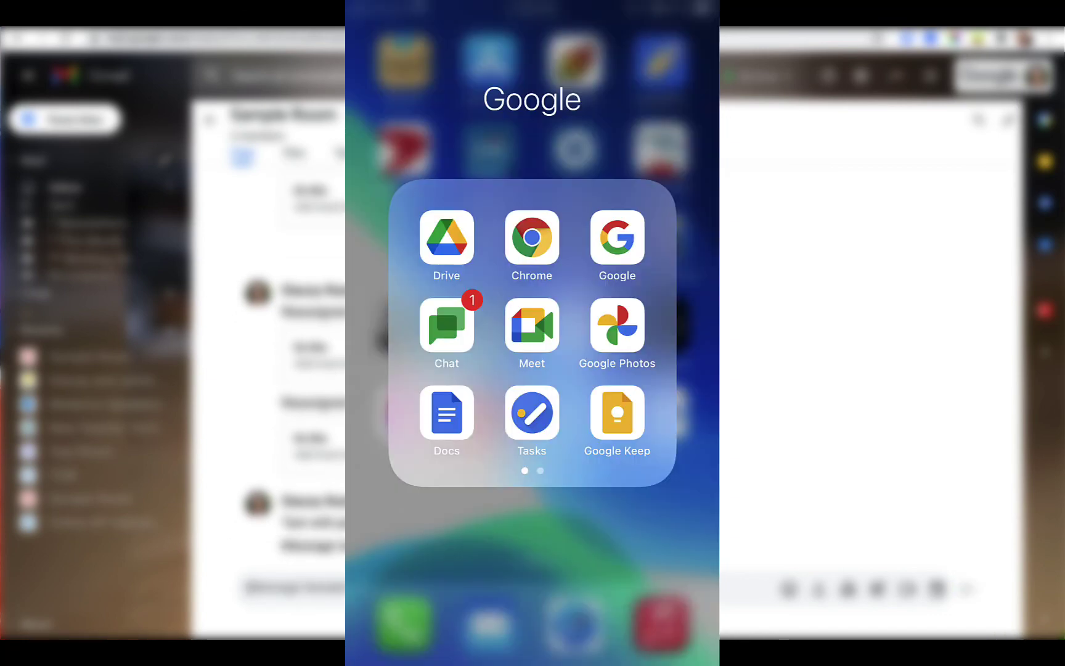
Step: View Sample Room's details in the mobile Chat app, and open Chat's notification settings in the phone's Settings app
left_click(446, 325)
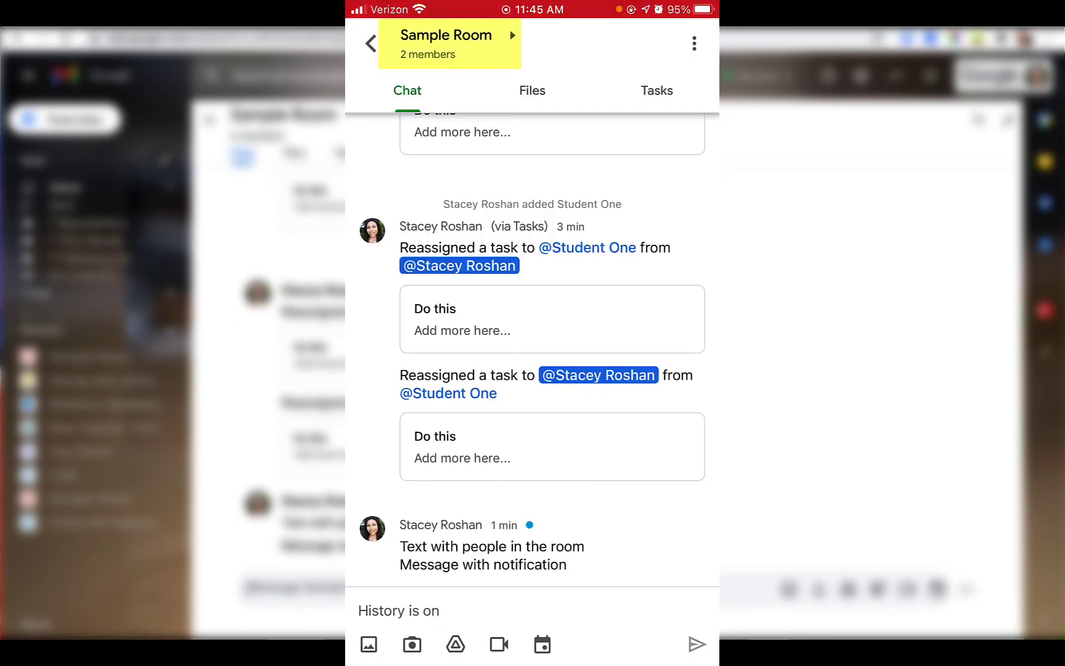
left_click(450, 43)
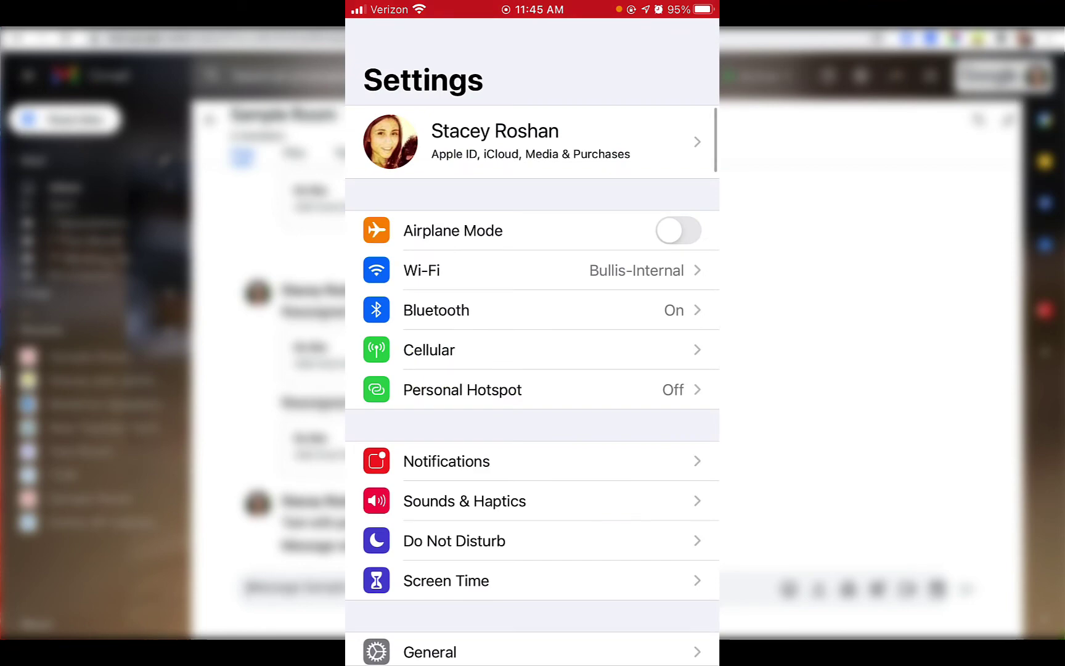
left_click(446, 461)
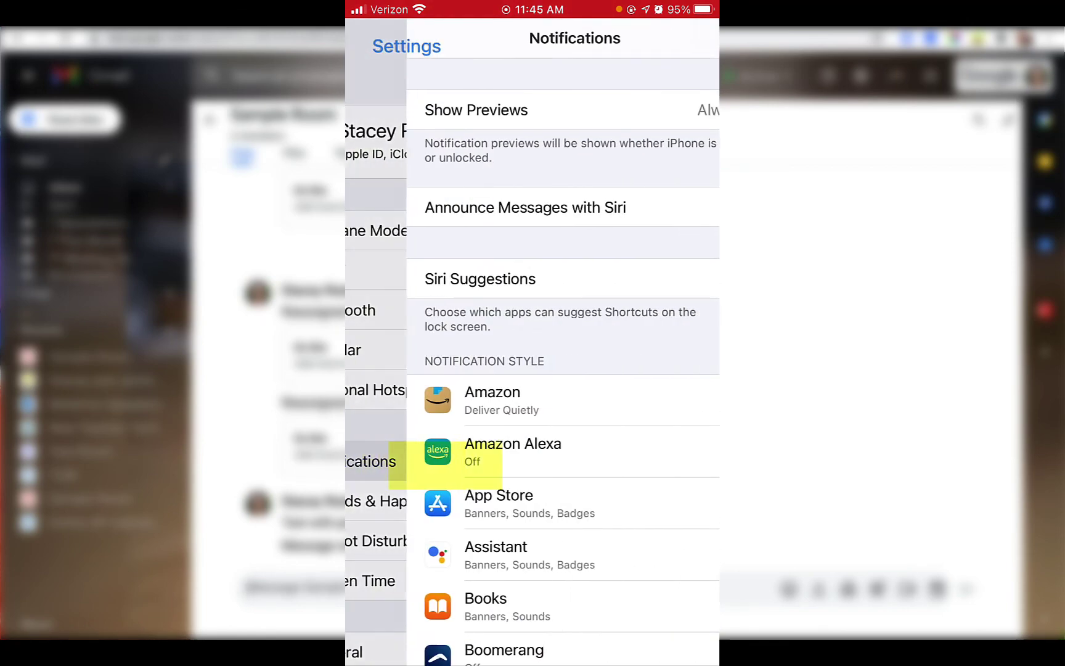
scroll(532, 370, "down", 5)
scroll(532, 369, "down", 3)
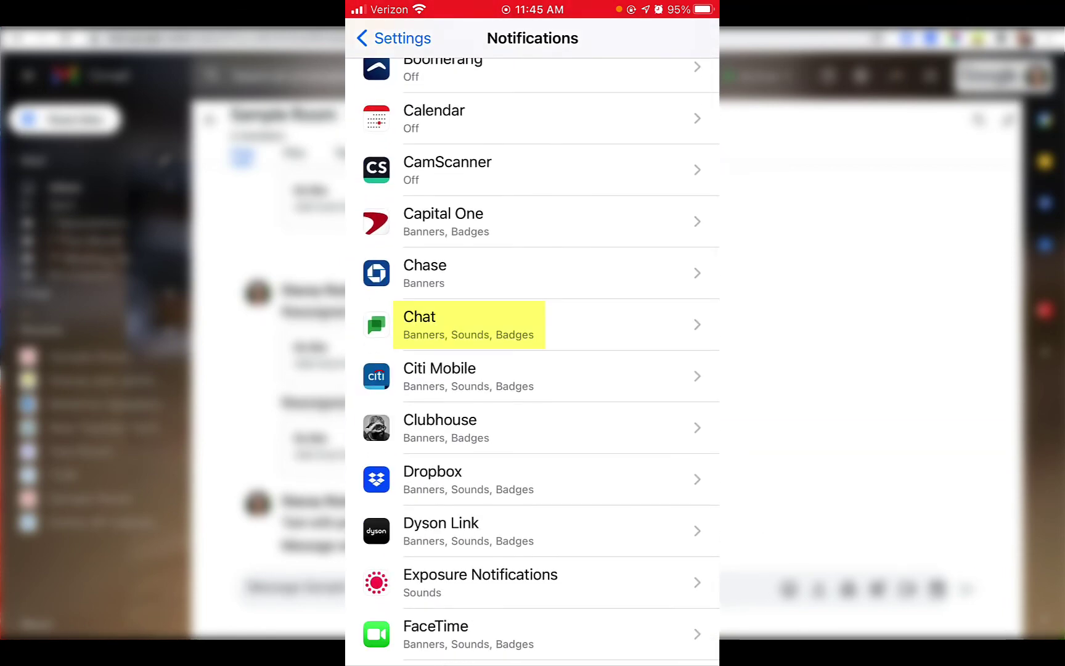
left_click(532, 324)
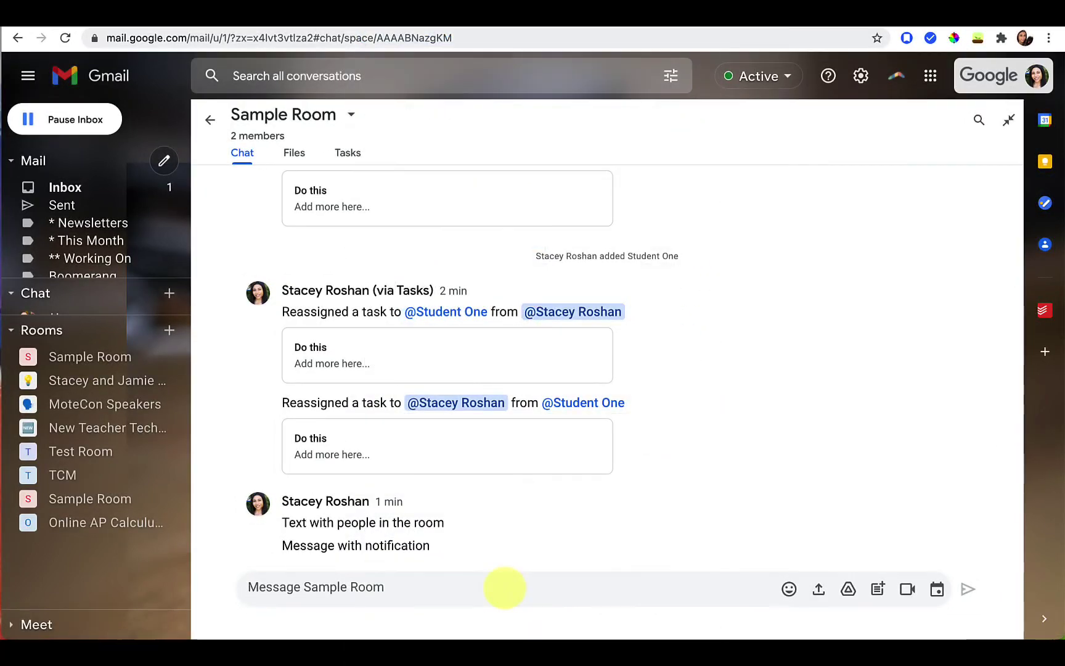
Step: Back in Gmail on the computer, view Sample Room's shared files and its tasks
left_click(504, 587)
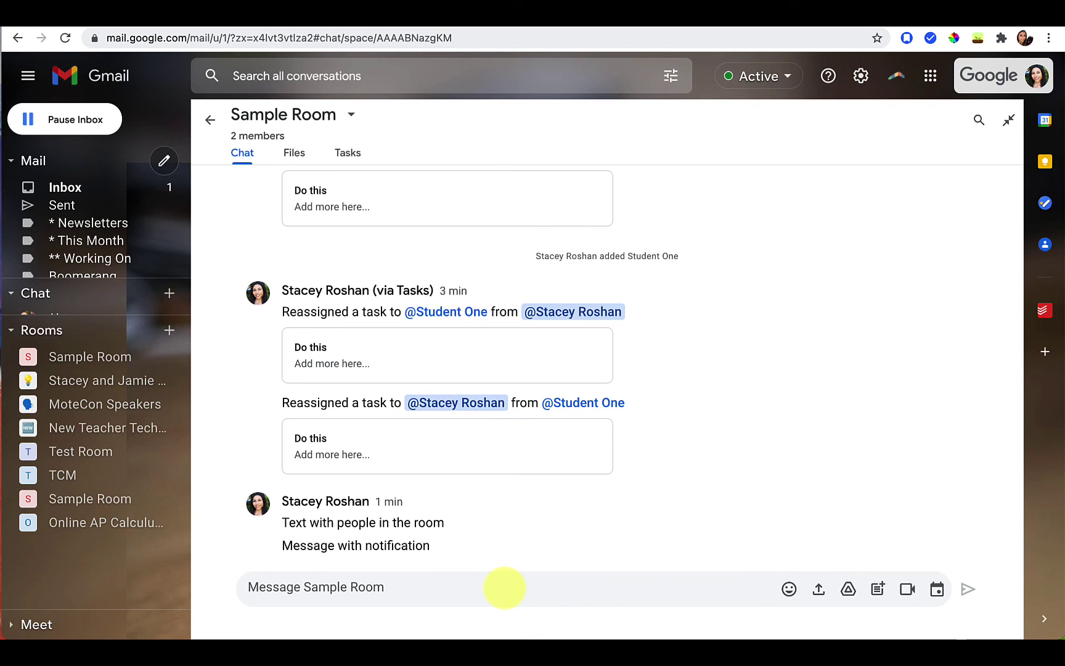
left_click(306, 153)
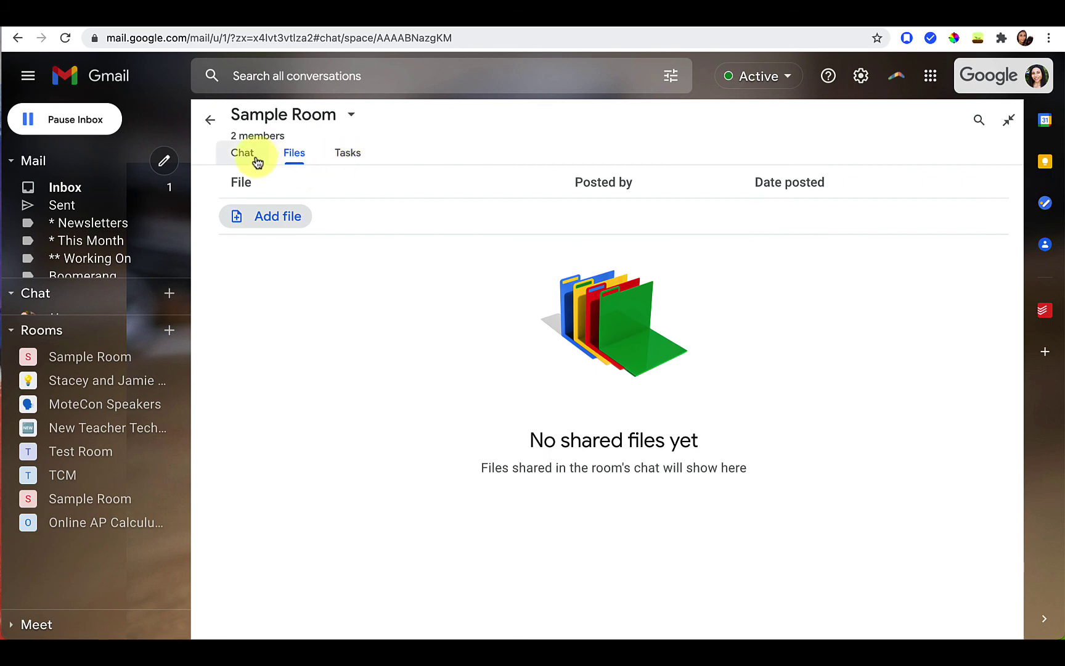
left_click(365, 155)
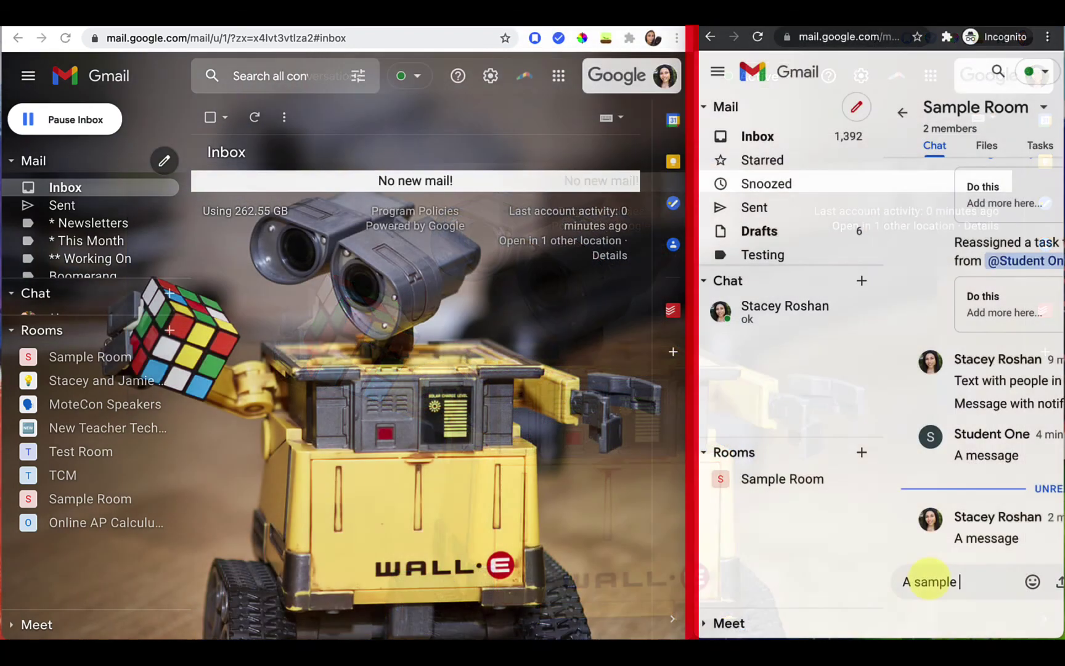
Step: Send "A sample message" to Sample Room from the student account, and answer "Reply from this small chat window" in the teacher's pop-up chat
type("message")
key("Return")
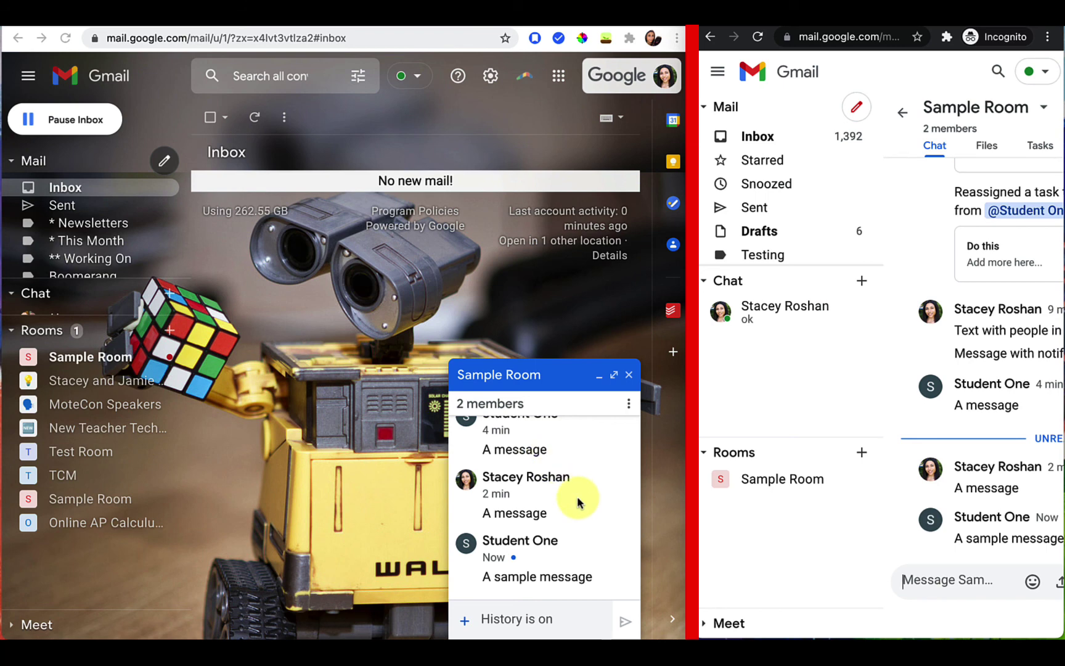
left_click(529, 616)
type("R")
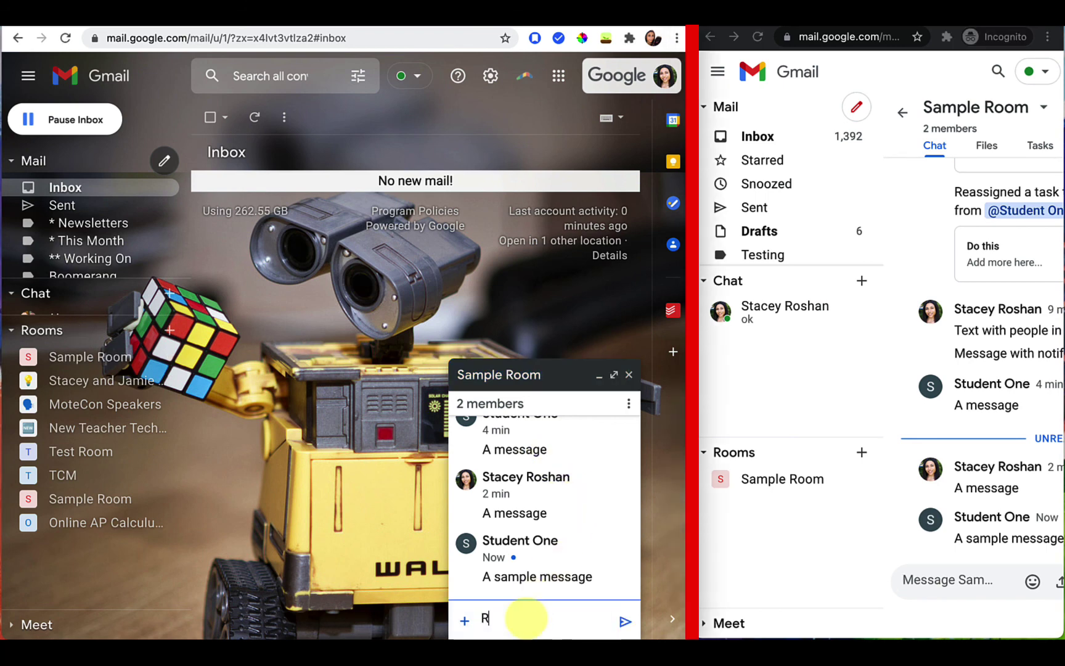
type("eply from this small chat window")
key("Return")
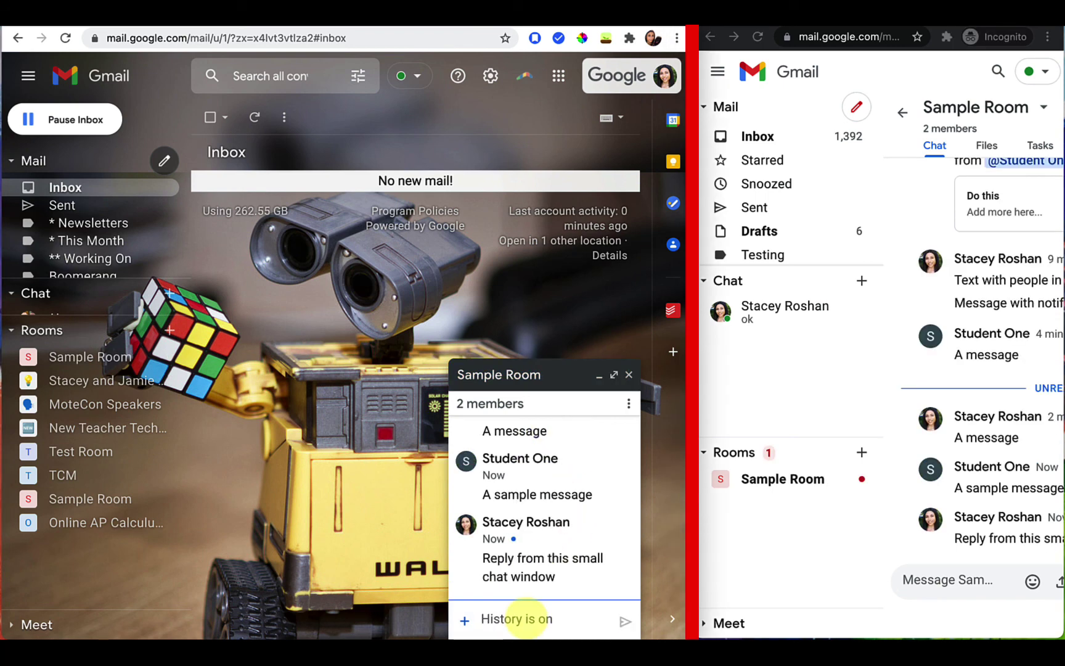
Step: Expand the Sample Room pop-up chat to the full view and collapse it back to the small window
mouse_move(547, 564)
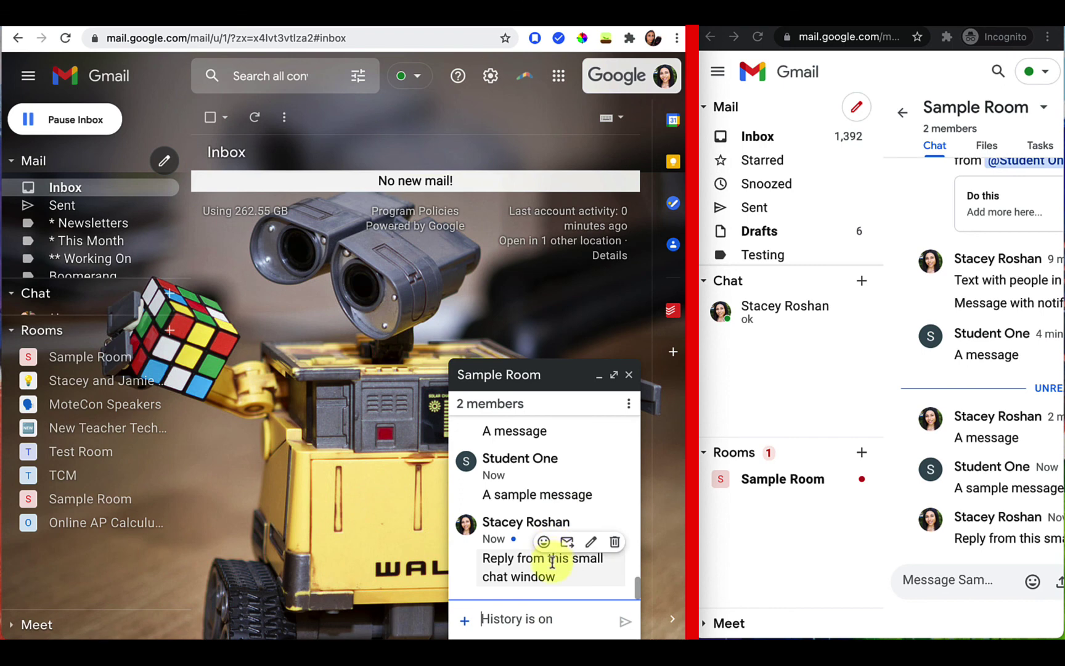
left_click(614, 376)
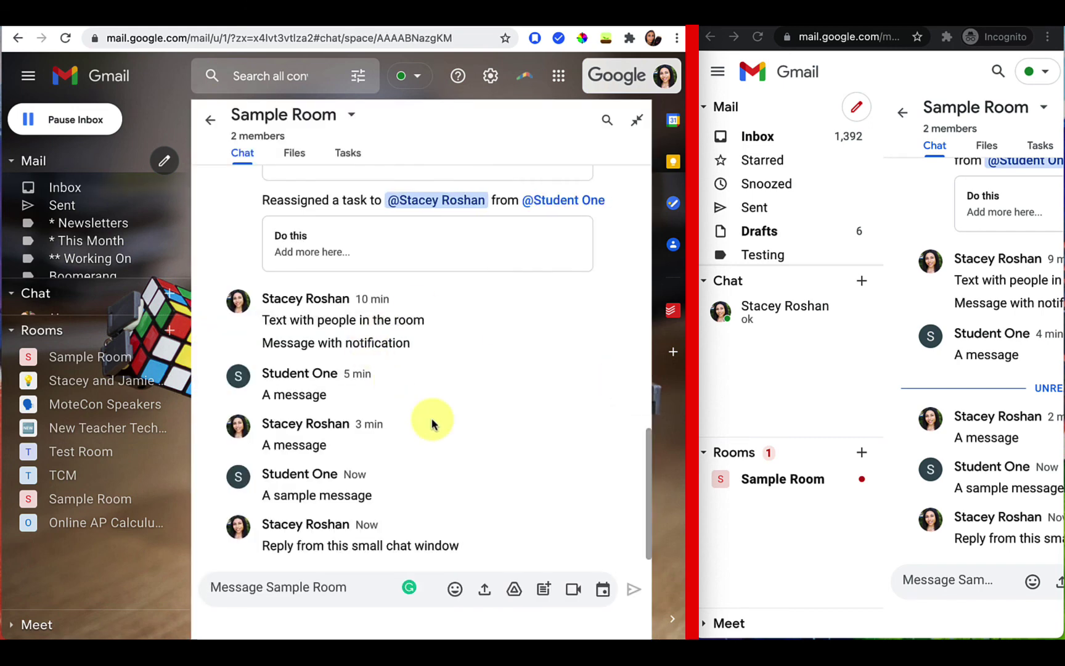
left_click(638, 122)
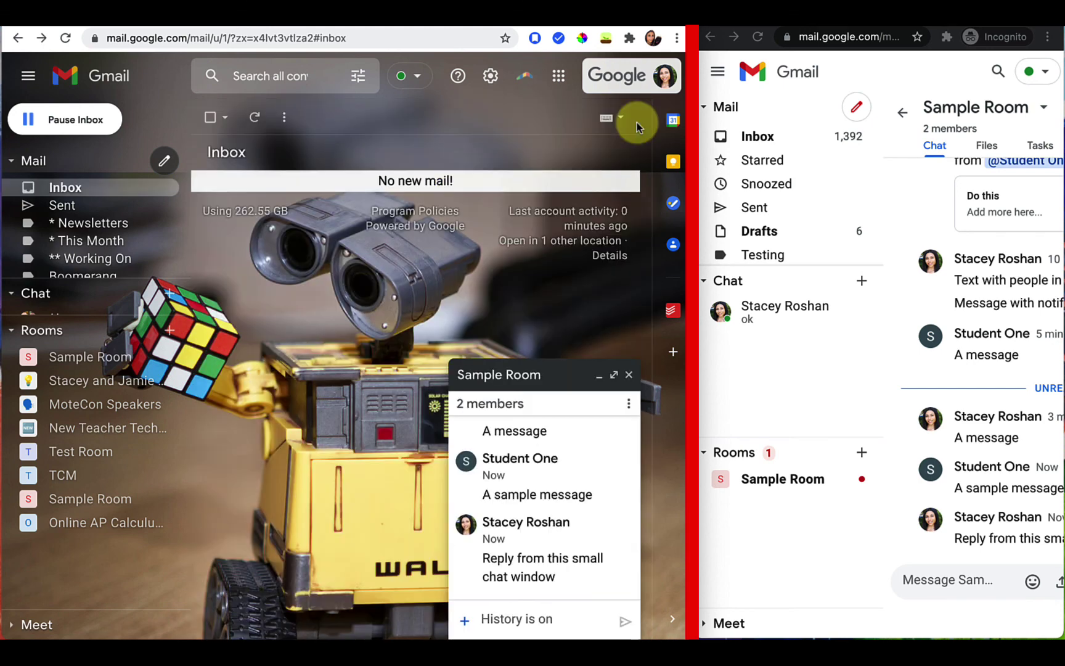